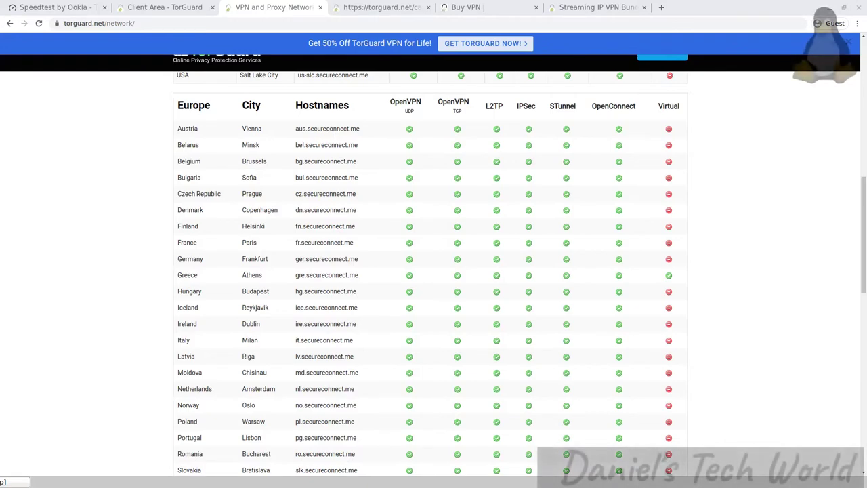
- Scroll up to the top of the server network page
{"action": "scroll", "coordinate": [208, 143], "scroll_direction": "up", "scroll_amount": 2}
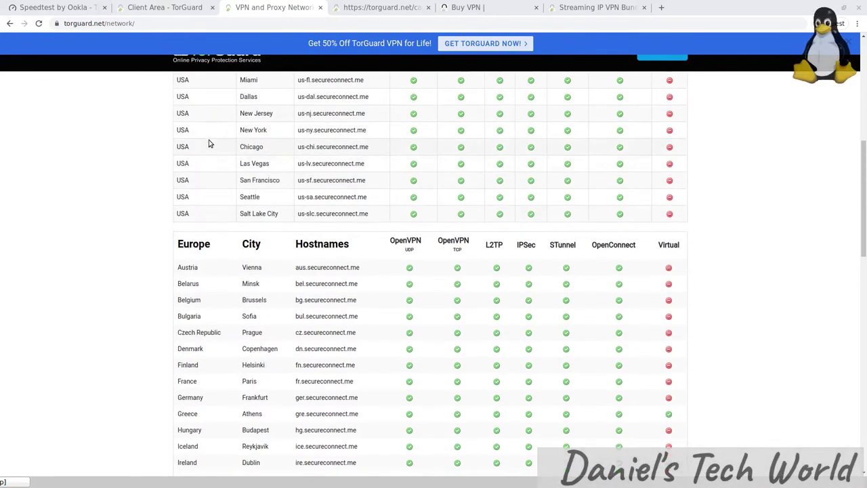
{"action": "scroll", "coordinate": [209, 142], "scroll_direction": "up", "scroll_amount": 6}
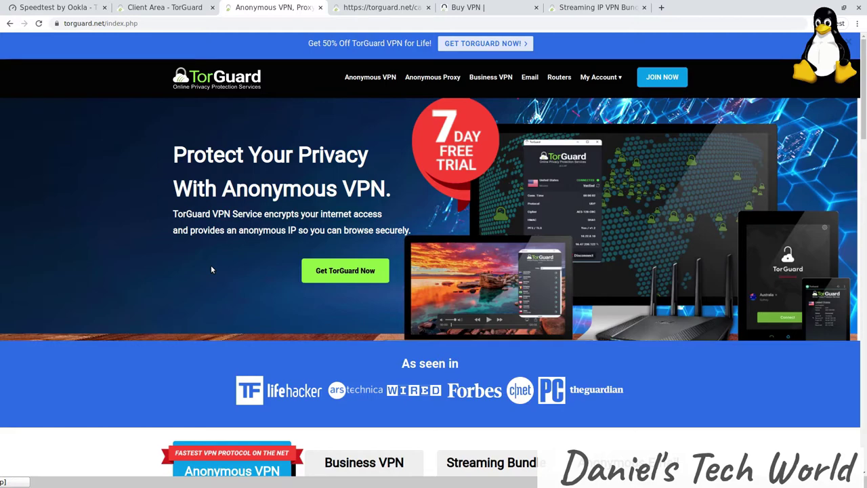
- Scroll down to the Anonymous VPN $9.99, Business VPN $69.99, Streaming Bundle and Anonymous Email pricing cards
{"action": "scroll", "coordinate": [260, 233], "scroll_direction": "down", "scroll_amount": 3}
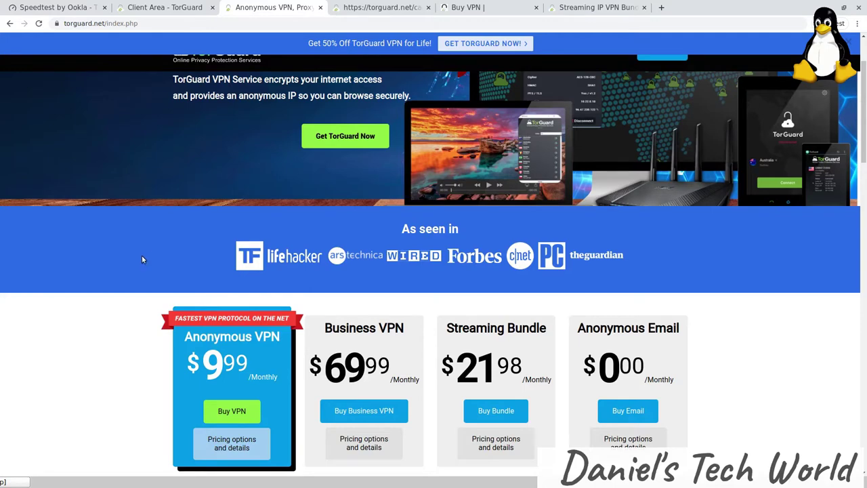
{"action": "scroll", "coordinate": [142, 259], "scroll_direction": "up", "scroll_amount": 3}
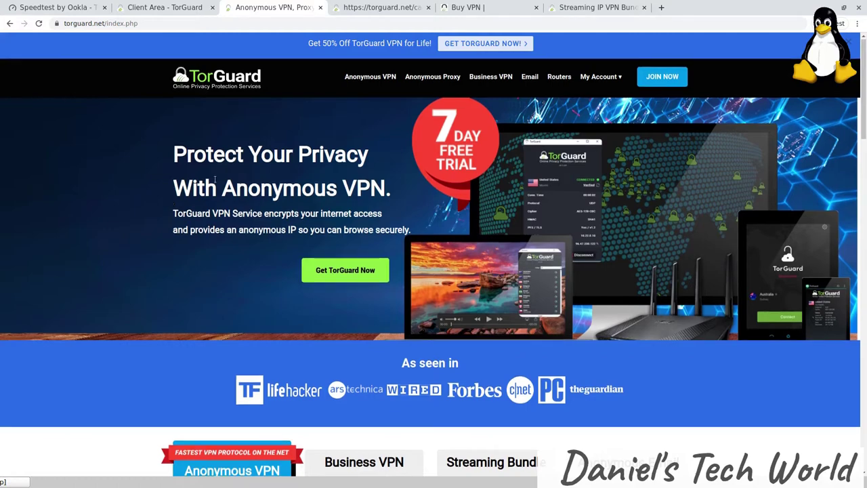
{"action": "scroll", "coordinate": [221, 180], "scroll_direction": "down", "scroll_amount": 3}
{"action": "scroll", "coordinate": [221, 179], "scroll_direction": "down", "scroll_amount": 1}
{"action": "scroll", "coordinate": [222, 180], "scroll_direction": "down", "scroll_amount": 1}
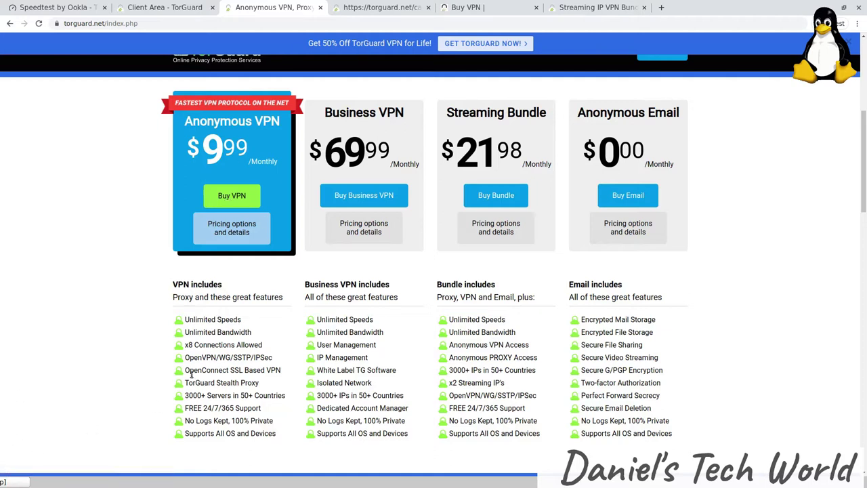
- Highlight the OpenVPN/WG/SSTP/IPSec, x8 Connections Allowed and FREE 24/7/365 Support plan features
{"action": "left_click_drag", "start_coordinate": [185, 357], "coordinate": [289, 361]}
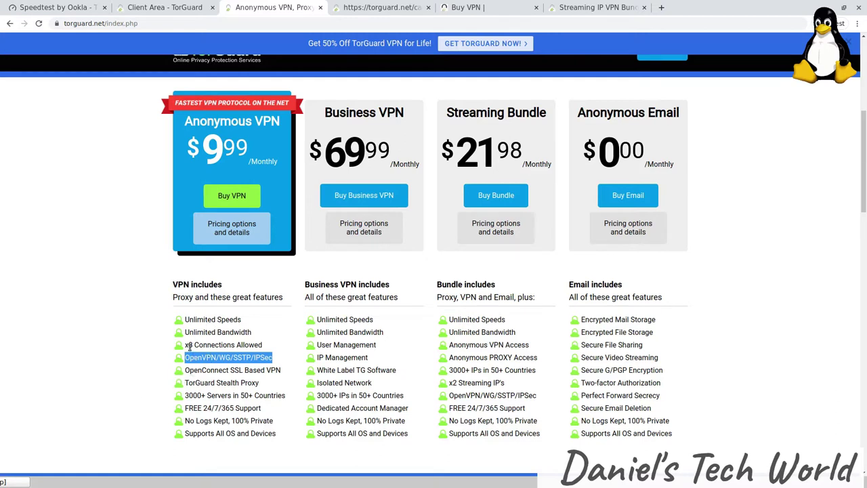
{"action": "left_click_drag", "start_coordinate": [185, 345], "coordinate": [265, 354]}
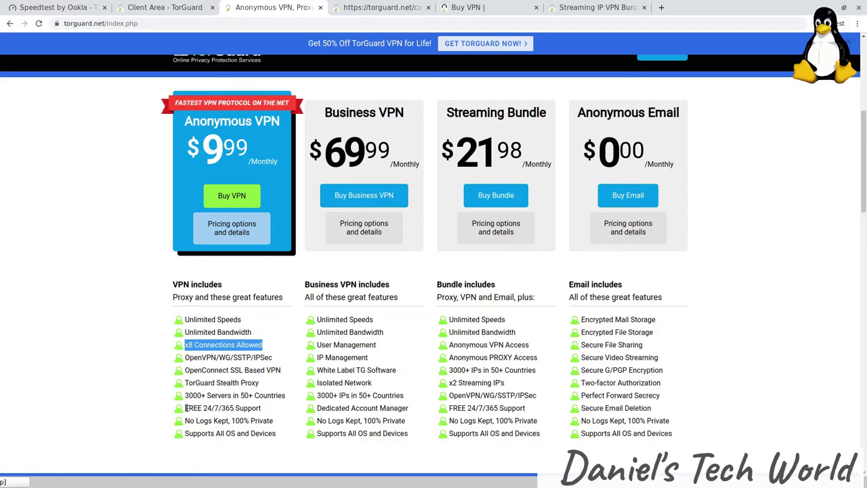
{"action": "left_click_drag", "start_coordinate": [185, 407], "coordinate": [271, 410]}
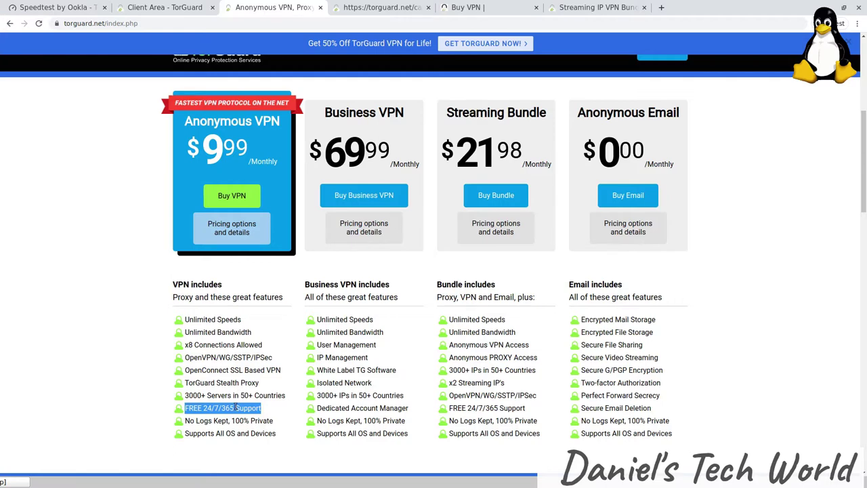
{"action": "left_click", "coordinate": [383, 13]}
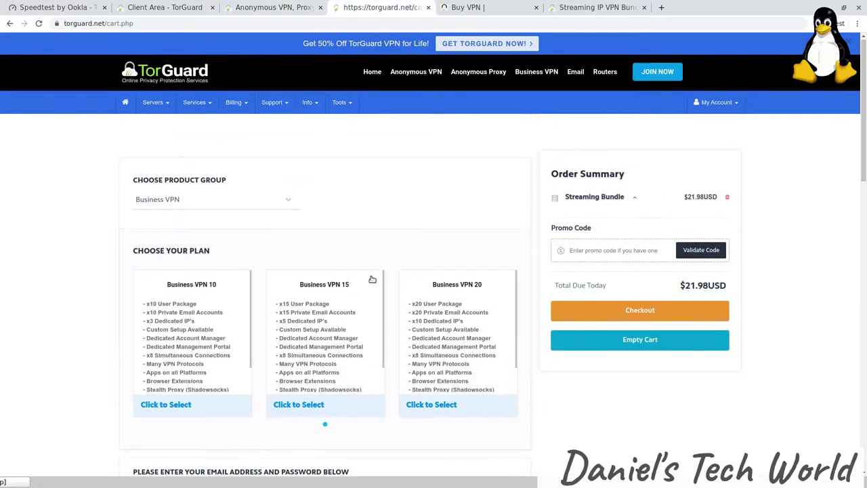
{"action": "left_click", "coordinate": [574, 5]}
{"action": "scroll", "coordinate": [534, 194], "scroll_direction": "up", "scroll_amount": 10}
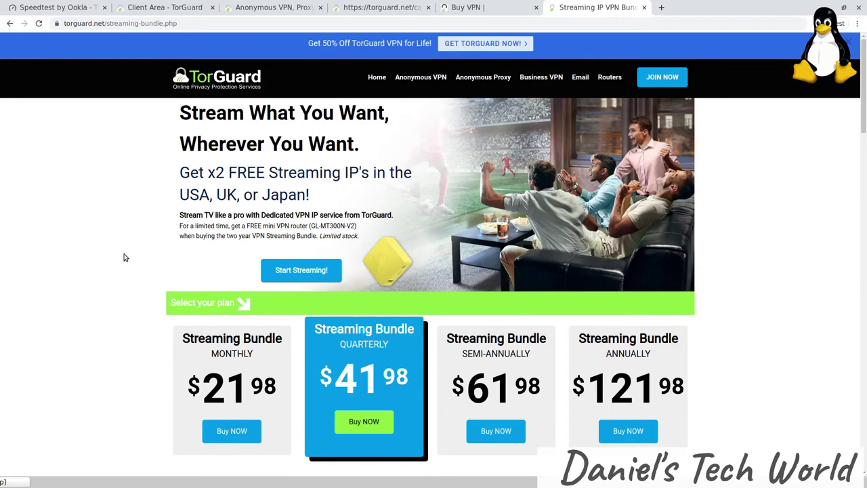
{"action": "left_click", "coordinate": [273, 7]}
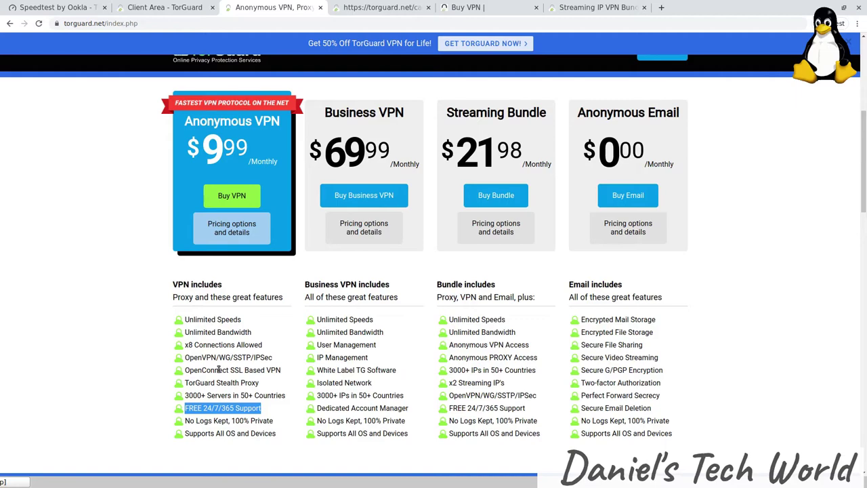
- Scroll through the pricing section and highlight Business VPN's 3000+ IPs in 50+ Countries
{"action": "scroll", "coordinate": [281, 325], "scroll_direction": "down", "scroll_amount": 4}
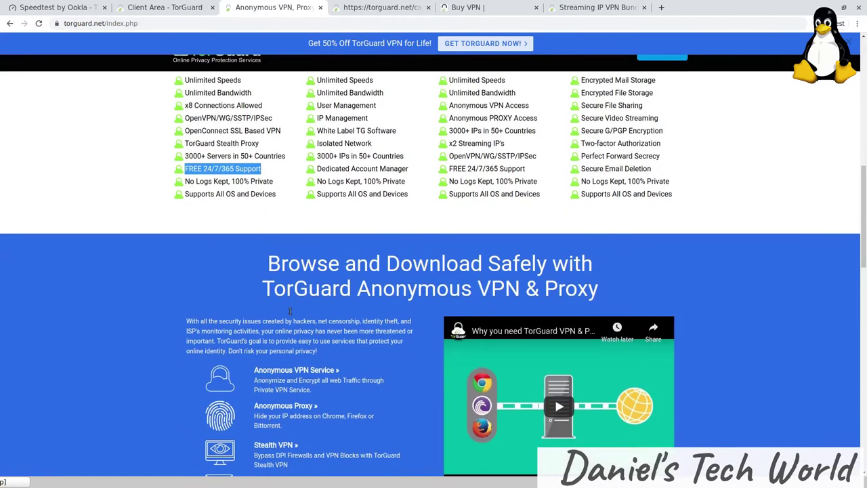
{"action": "scroll", "coordinate": [289, 311], "scroll_direction": "down", "scroll_amount": 2}
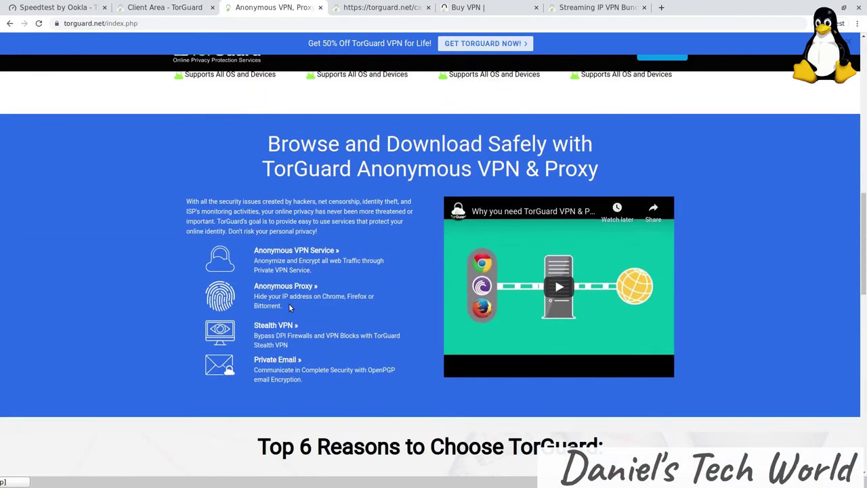
{"action": "scroll", "coordinate": [288, 306], "scroll_direction": "up", "scroll_amount": 5}
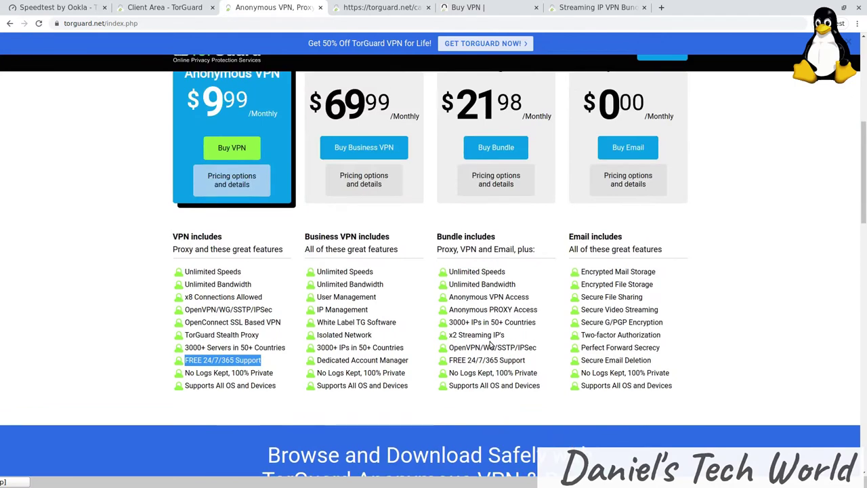
{"action": "scroll", "coordinate": [490, 344], "scroll_direction": "up", "scroll_amount": 2}
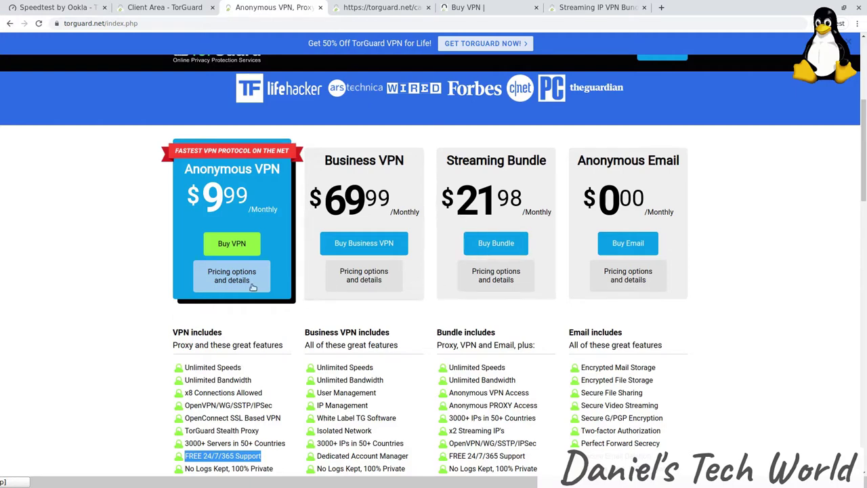
{"action": "scroll", "coordinate": [368, 244], "scroll_direction": "down", "scroll_amount": 2}
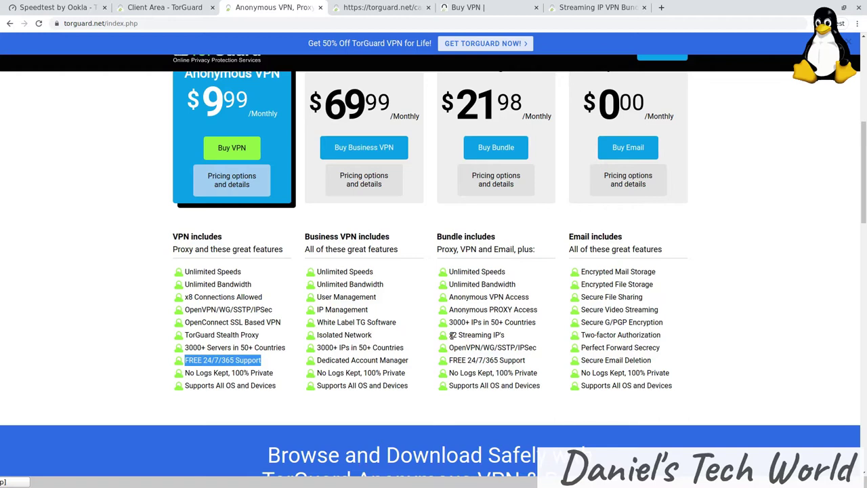
{"action": "scroll", "coordinate": [444, 305], "scroll_direction": "up", "scroll_amount": 1}
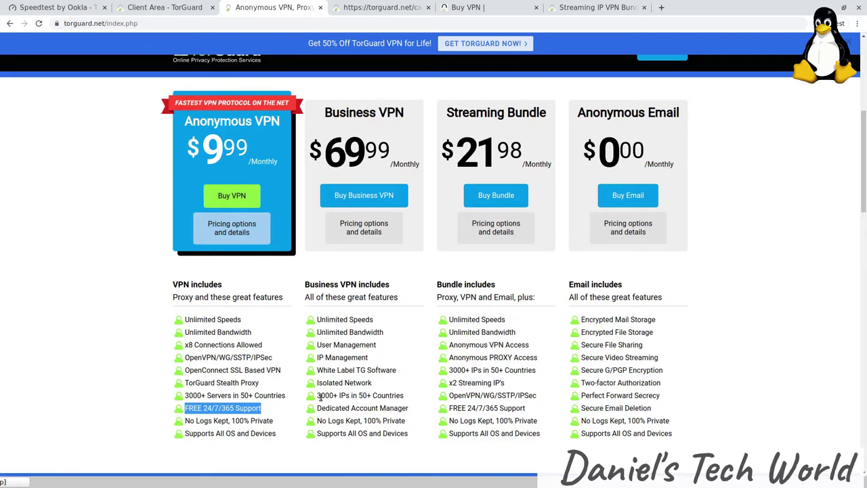
{"action": "left_click_drag", "start_coordinate": [316, 394], "coordinate": [415, 396]}
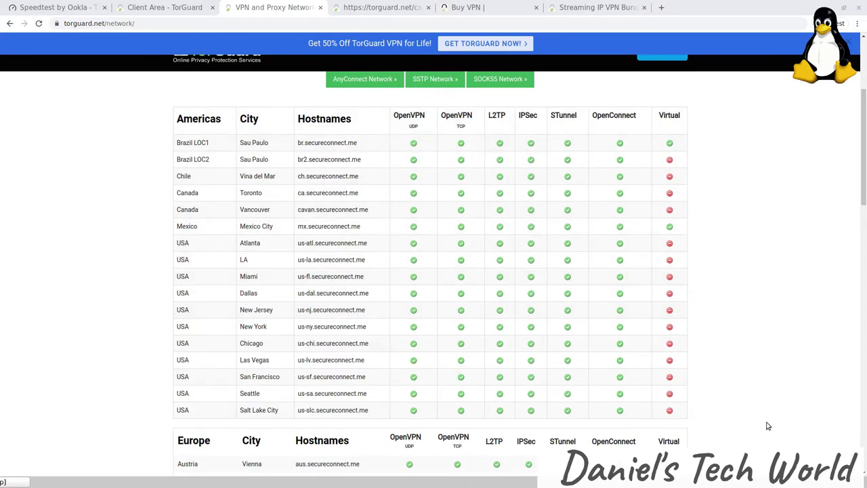
- Select the Europe server rows down to Ireland, then clear the selection
{"action": "scroll", "coordinate": [474, 223], "scroll_direction": "down", "scroll_amount": 4}
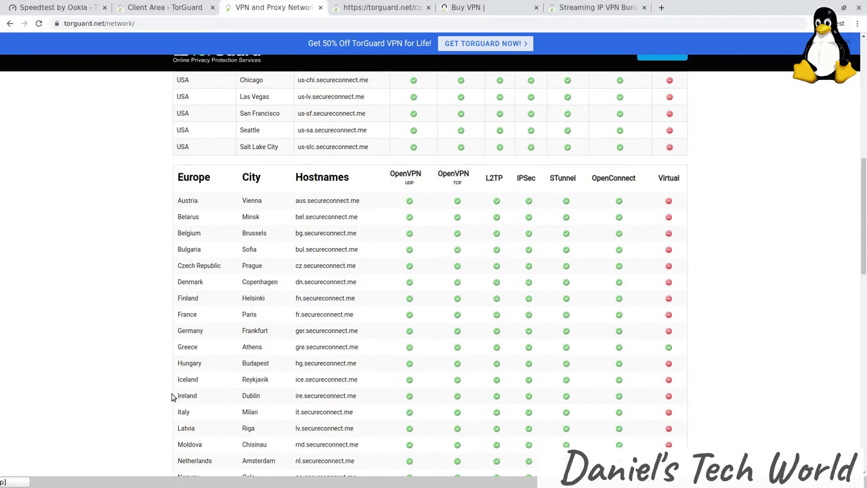
{"action": "left_click_drag", "start_coordinate": [174, 397], "coordinate": [305, 403]}
{"action": "left_click", "coordinate": [316, 395]}
- Scroll the server hostname tables and highlight the Taiwan entry
{"action": "scroll", "coordinate": [313, 395], "scroll_direction": "down", "scroll_amount": 3}
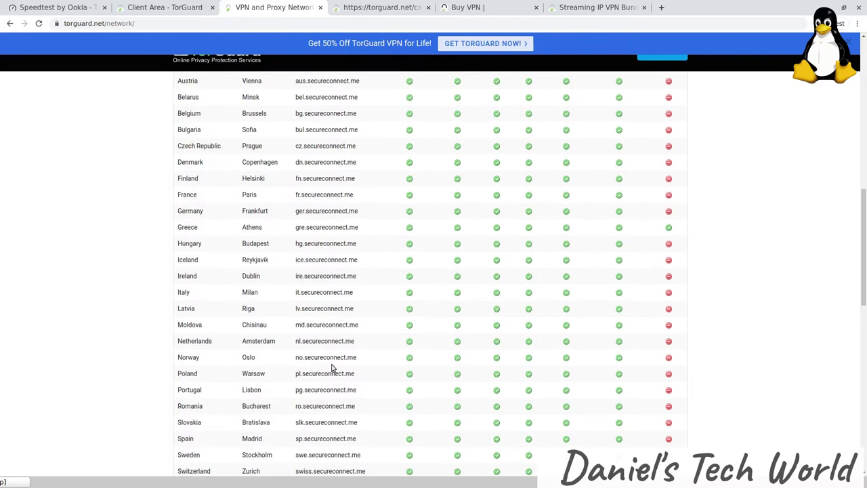
{"action": "scroll", "coordinate": [343, 361], "scroll_direction": "up", "scroll_amount": 5}
{"action": "scroll", "coordinate": [344, 361], "scroll_direction": "up", "scroll_amount": 5}
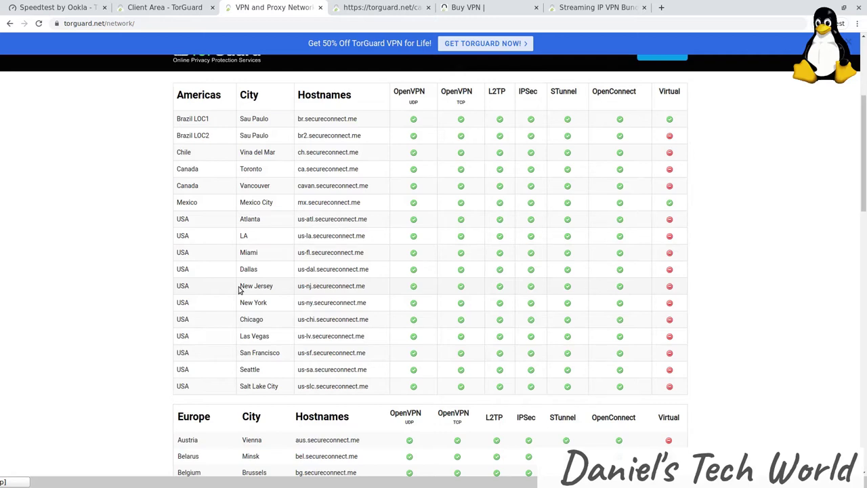
{"action": "scroll", "coordinate": [240, 290], "scroll_direction": "down", "scroll_amount": 18}
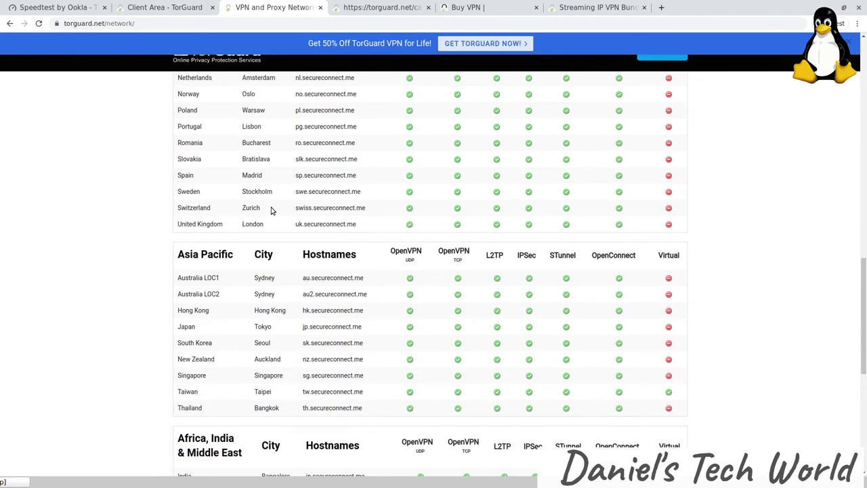
{"action": "scroll", "coordinate": [274, 221], "scroll_direction": "down", "scroll_amount": 3}
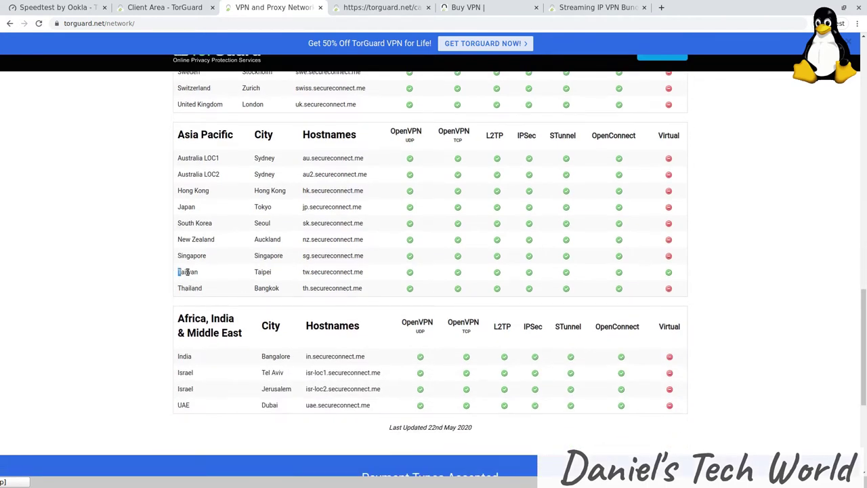
{"action": "left_click_drag", "start_coordinate": [178, 271], "coordinate": [259, 271]}
- Scroll back through the server tables and highlight London in the United Kingdom row
{"action": "scroll", "coordinate": [260, 271], "scroll_direction": "up", "scroll_amount": 4}
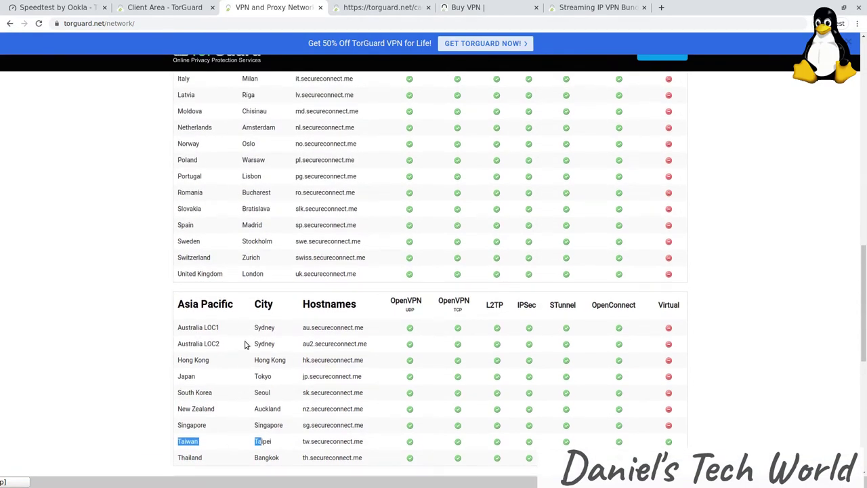
{"action": "scroll", "coordinate": [250, 340], "scroll_direction": "up", "scroll_amount": 4}
{"action": "scroll", "coordinate": [263, 224], "scroll_direction": "down", "scroll_amount": 5}
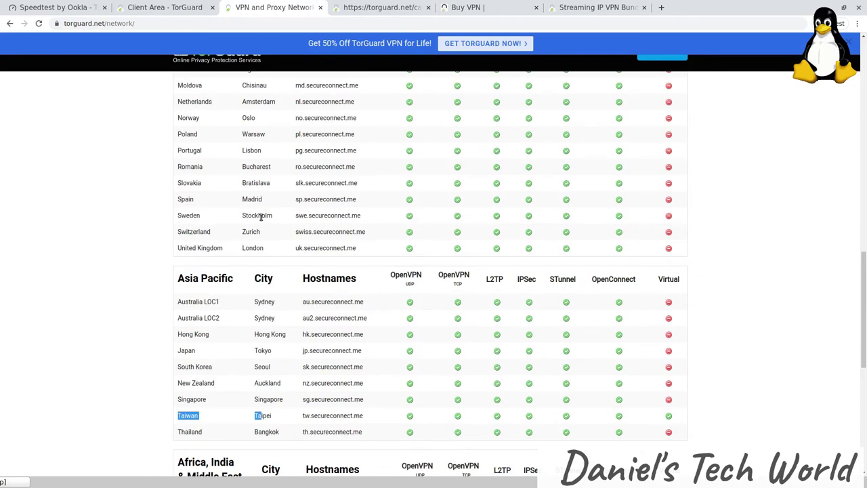
{"action": "scroll", "coordinate": [256, 218], "scroll_direction": "down", "scroll_amount": 2}
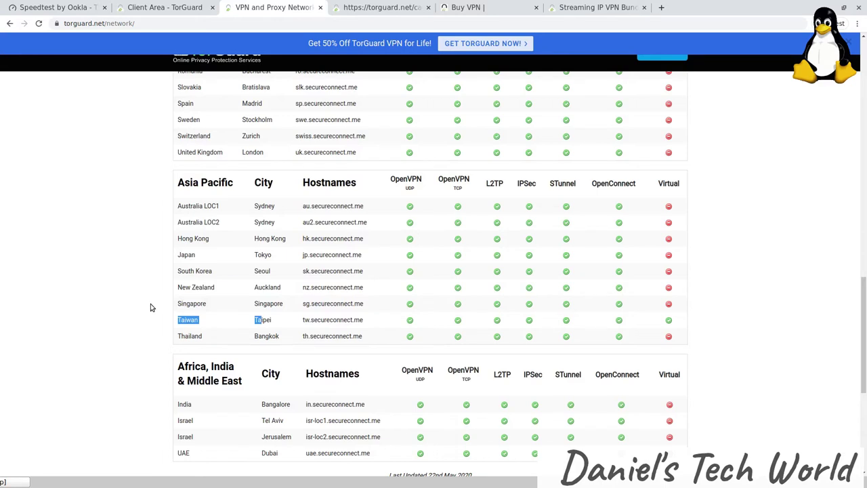
{"action": "scroll", "coordinate": [151, 307], "scroll_direction": "up", "scroll_amount": 1}
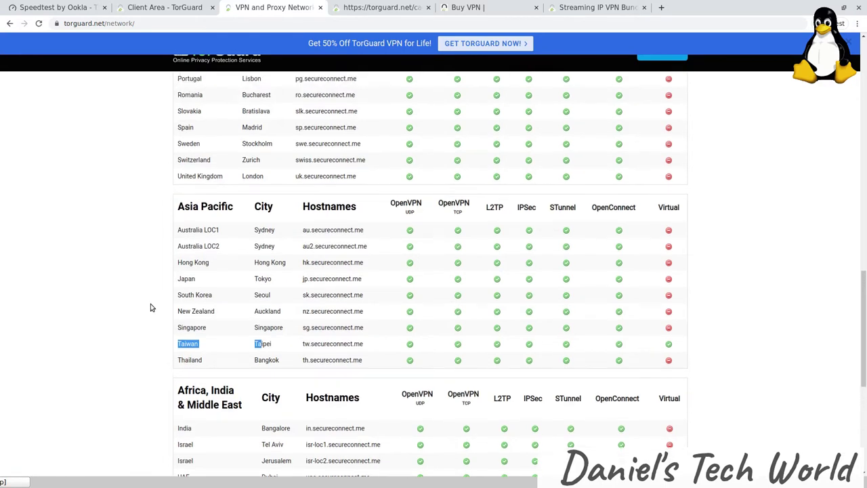
{"action": "scroll", "coordinate": [150, 303], "scroll_direction": "up", "scroll_amount": 4}
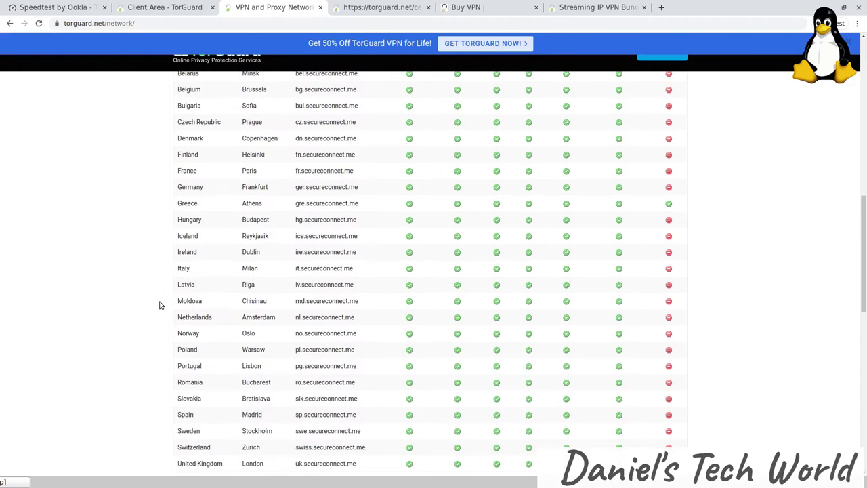
{"action": "scroll", "coordinate": [160, 305], "scroll_direction": "up", "scroll_amount": 2}
{"action": "scroll", "coordinate": [161, 308], "scroll_direction": "down", "scroll_amount": 4}
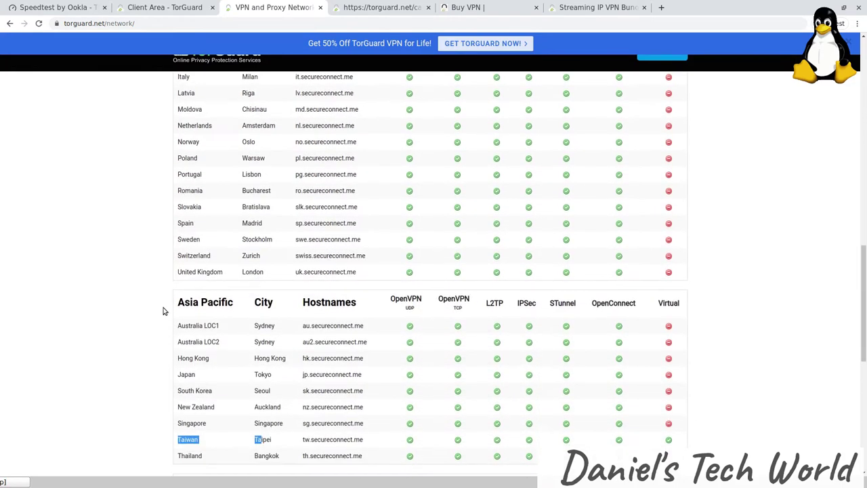
{"action": "scroll", "coordinate": [166, 310], "scroll_direction": "up", "scroll_amount": 8}
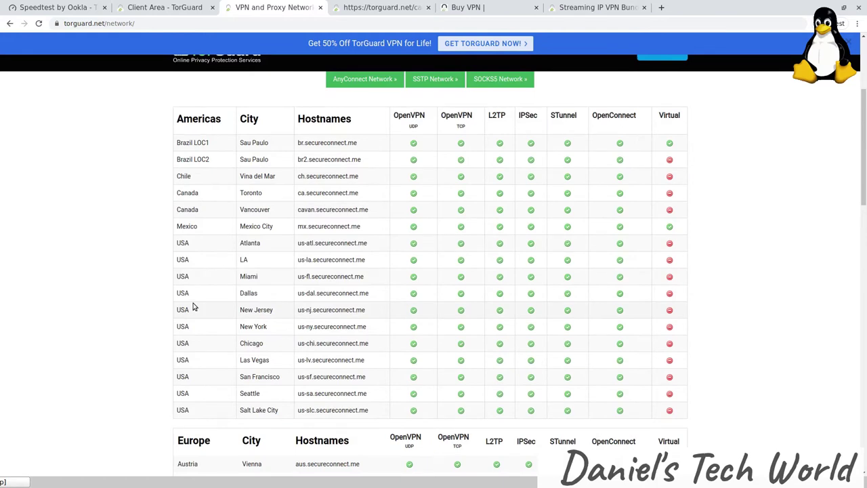
{"action": "scroll", "coordinate": [193, 307], "scroll_direction": "down", "scroll_amount": 6}
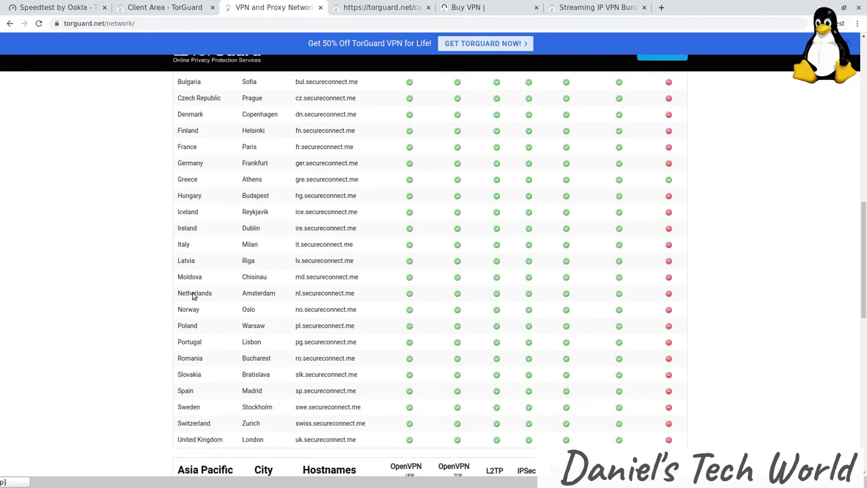
{"action": "scroll", "coordinate": [190, 312], "scroll_direction": "down", "scroll_amount": 1}
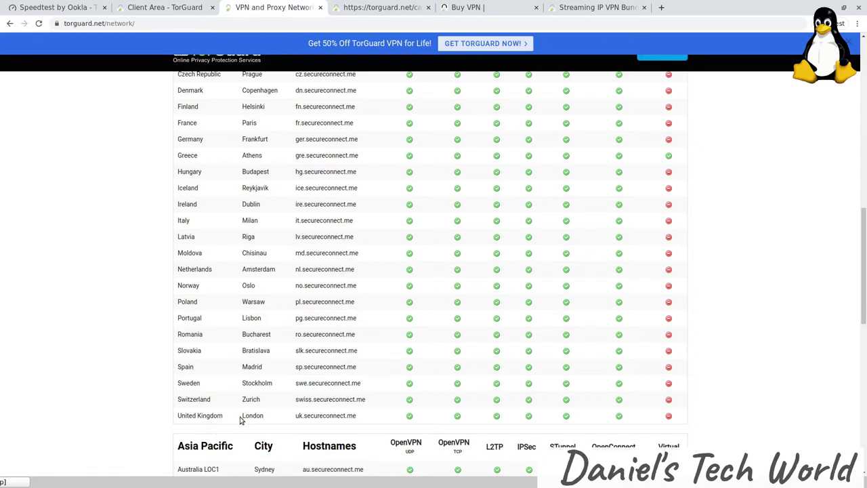
{"action": "left_click_drag", "start_coordinate": [241, 420], "coordinate": [270, 422]}
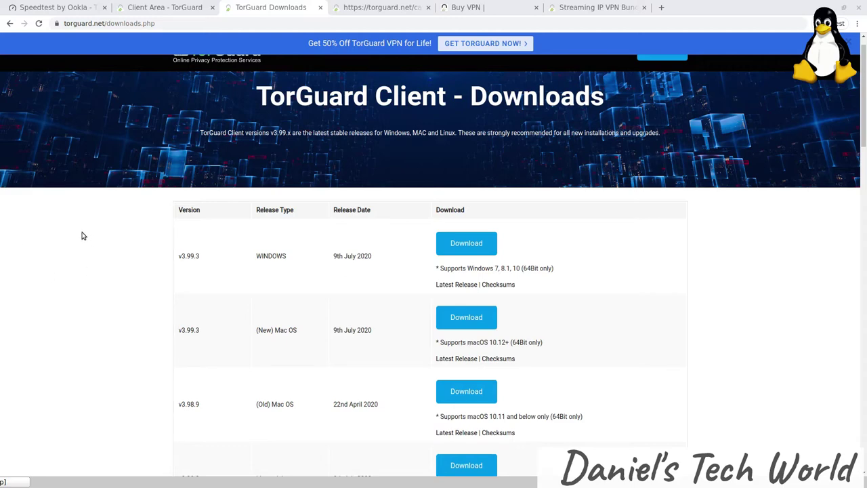
{"action": "scroll", "coordinate": [91, 231], "scroll_direction": "down", "scroll_amount": 2}
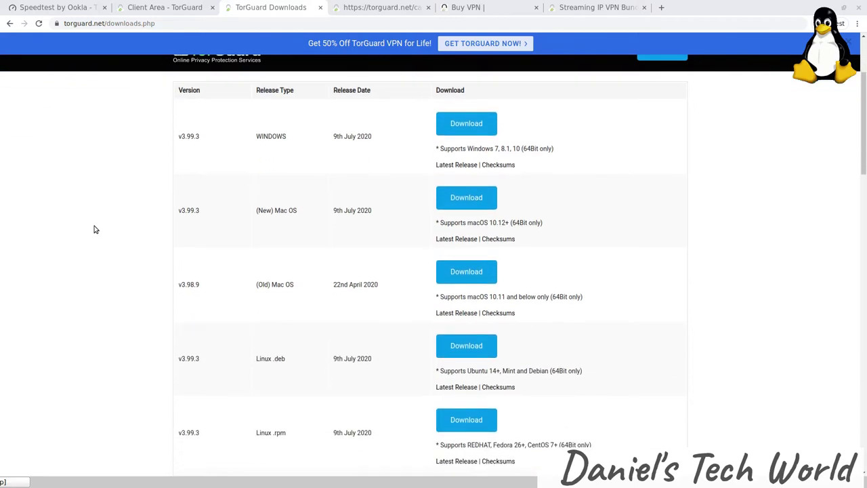
{"action": "scroll", "coordinate": [95, 230], "scroll_direction": "up", "scroll_amount": 1}
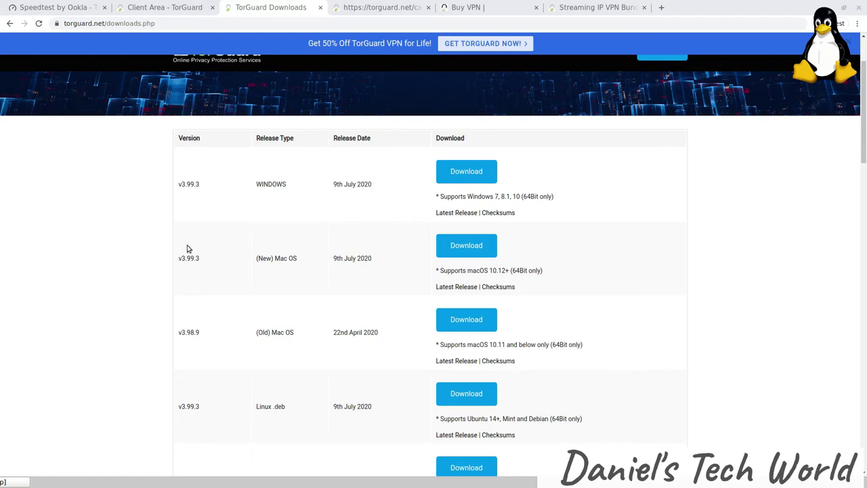
{"action": "scroll", "coordinate": [225, 237], "scroll_direction": "down", "scroll_amount": 1}
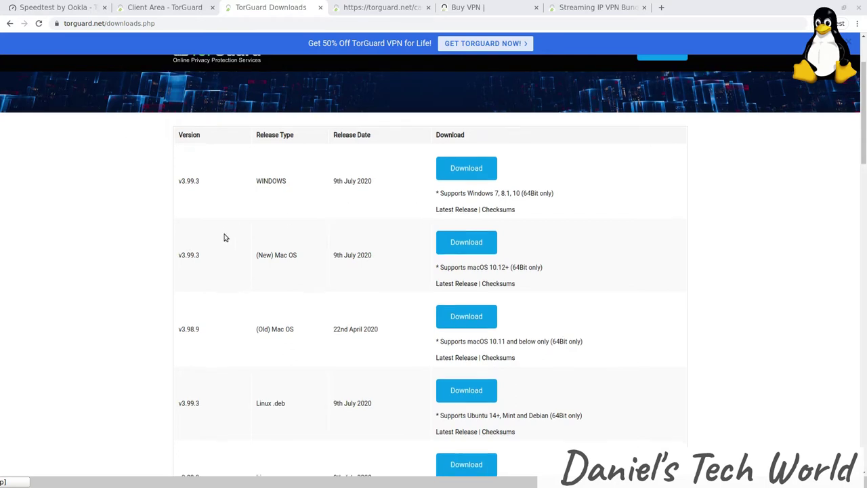
{"action": "scroll", "coordinate": [204, 243], "scroll_direction": "down", "scroll_amount": 1}
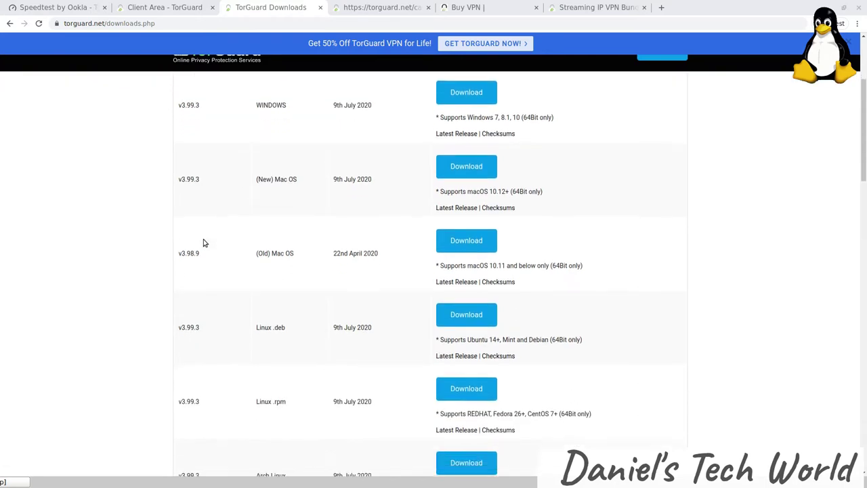
{"action": "scroll", "coordinate": [203, 243], "scroll_direction": "down", "scroll_amount": 2}
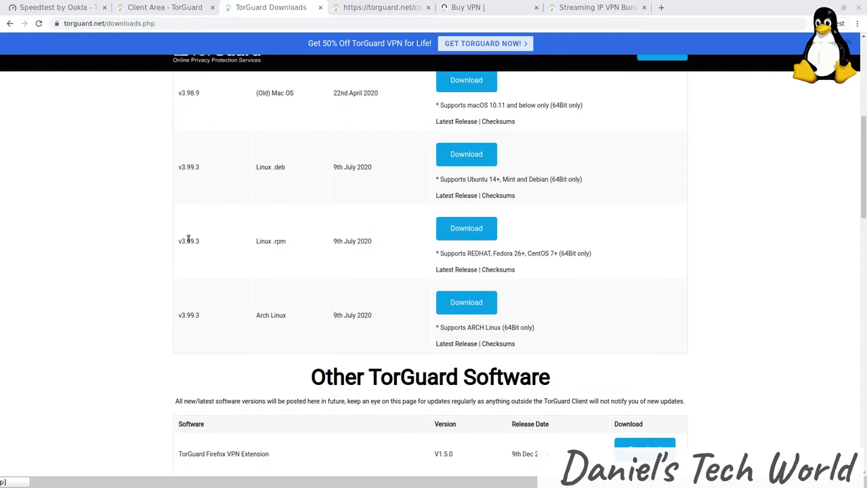
{"action": "scroll", "coordinate": [193, 234], "scroll_direction": "down", "scroll_amount": 1}
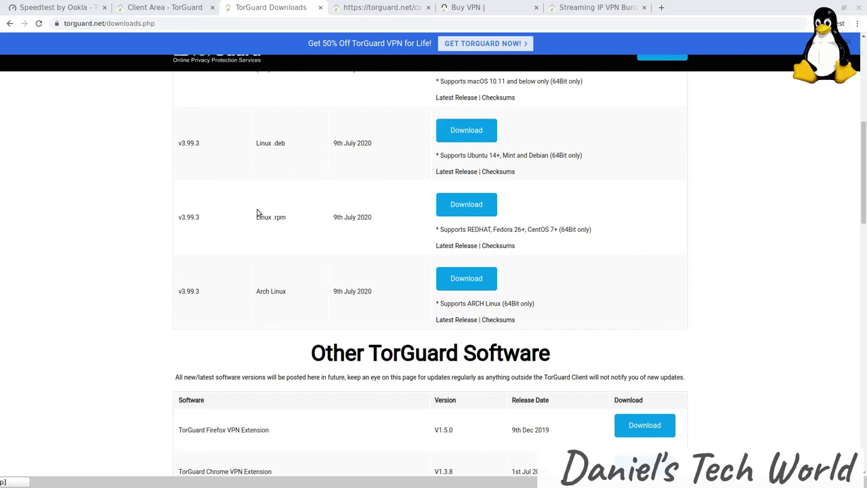
{"action": "scroll", "coordinate": [256, 213], "scroll_direction": "down", "scroll_amount": 1}
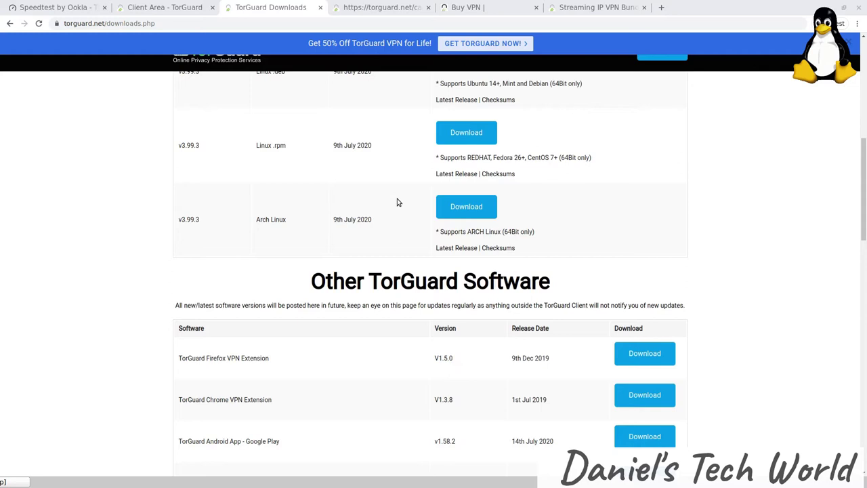
{"action": "scroll", "coordinate": [398, 201], "scroll_direction": "up", "scroll_amount": 1}
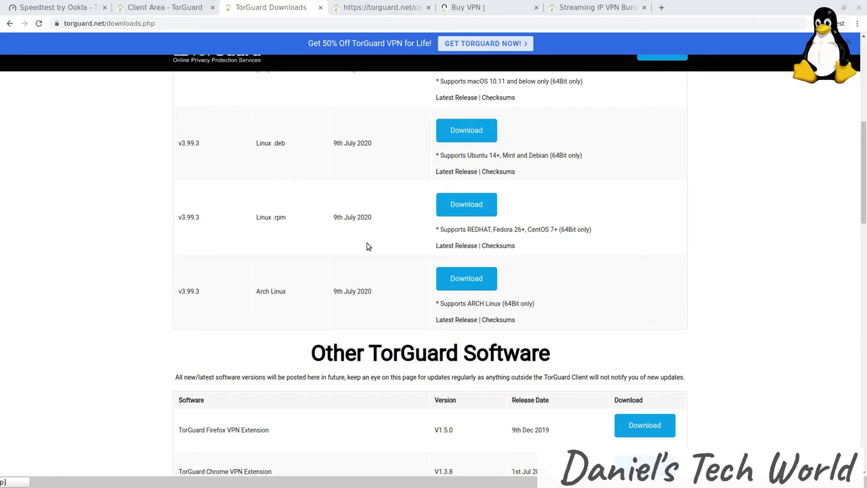
- Scroll to the Android app entries, highlighting the APK Direct Link and Google Play version numbers
{"action": "scroll", "coordinate": [337, 249], "scroll_direction": "down", "scroll_amount": 3}
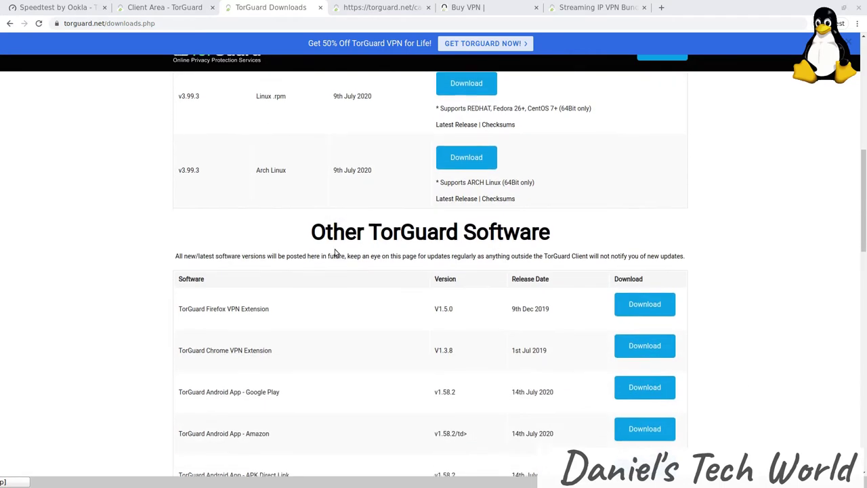
{"action": "scroll", "coordinate": [336, 249], "scroll_direction": "down", "scroll_amount": 1}
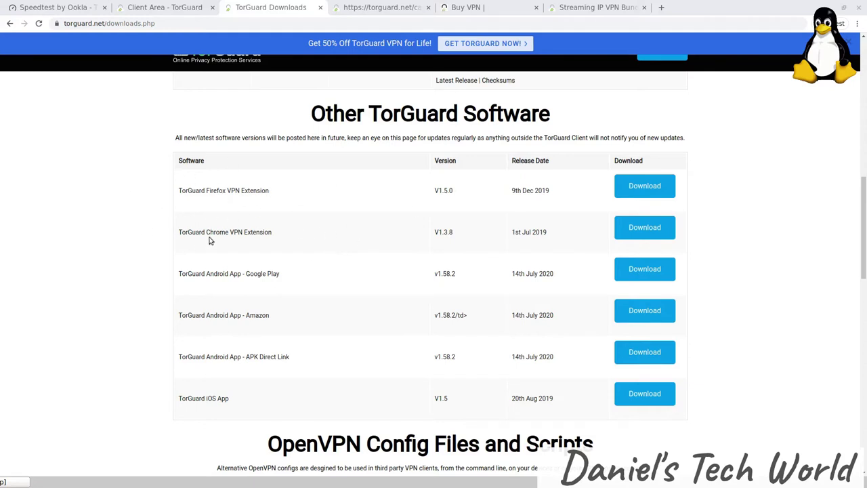
{"action": "scroll", "coordinate": [228, 184], "scroll_direction": "down", "scroll_amount": 1}
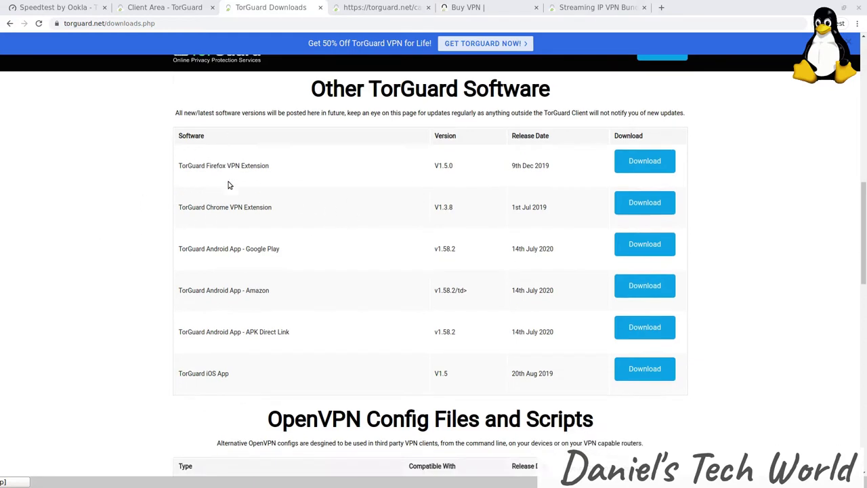
{"action": "scroll", "coordinate": [228, 184], "scroll_direction": "down", "scroll_amount": 2}
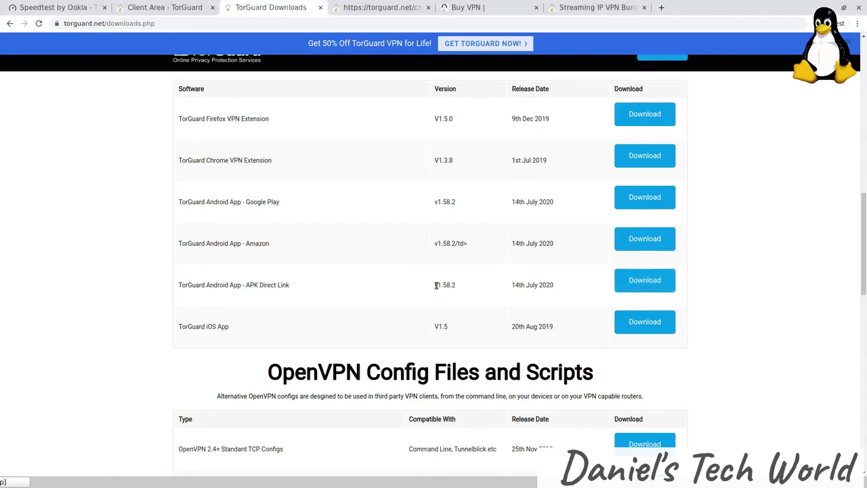
{"action": "left_click_drag", "start_coordinate": [435, 285], "coordinate": [460, 286]}
{"action": "left_click_drag", "start_coordinate": [438, 201], "coordinate": [457, 202]}
{"action": "scroll", "coordinate": [455, 202], "scroll_direction": "down", "scroll_amount": 2}
{"action": "scroll", "coordinate": [455, 202], "scroll_direction": "up", "scroll_amount": 3}
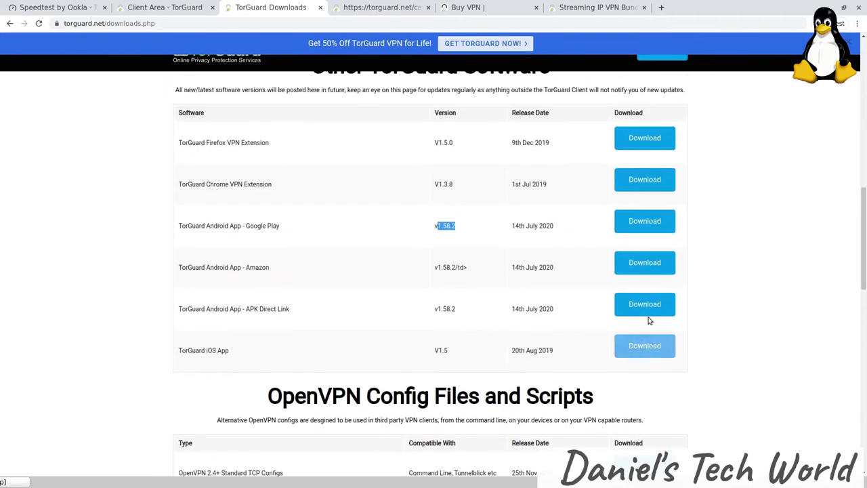
{"action": "scroll", "coordinate": [511, 273], "scroll_direction": "down", "scroll_amount": 3}
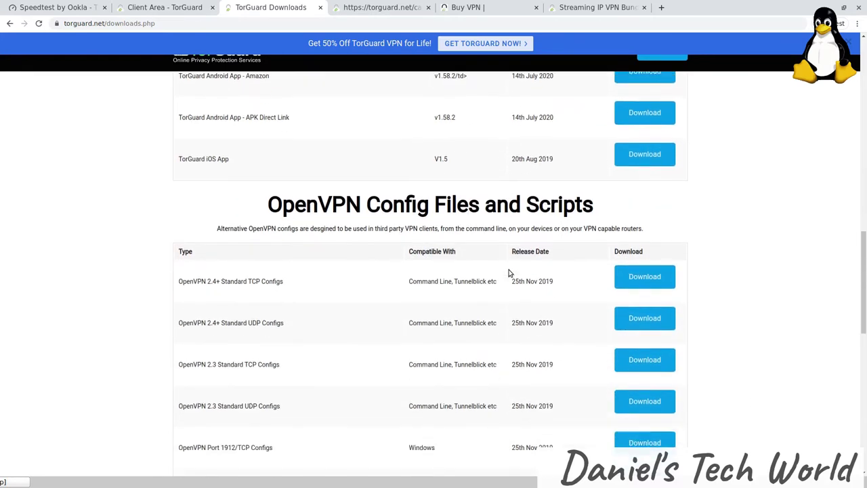
- Scroll further down the Downloads page past the OpenVPN config files table
{"action": "scroll", "coordinate": [509, 273], "scroll_direction": "down", "scroll_amount": 2}
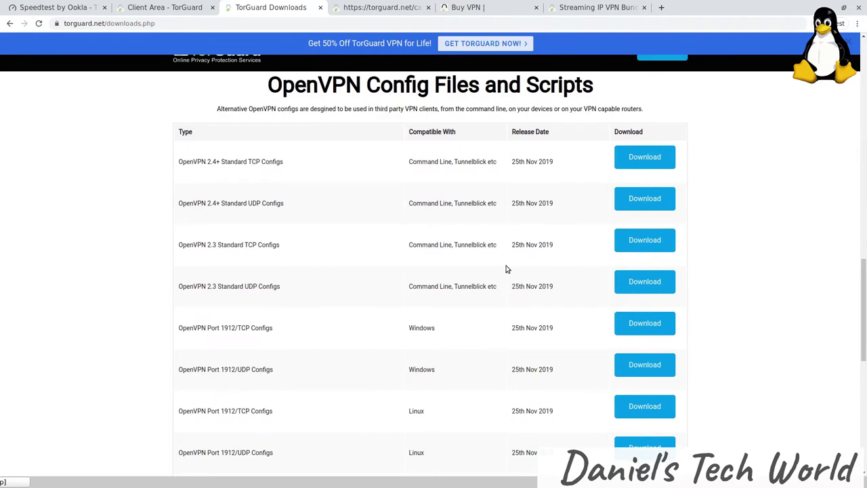
{"action": "scroll", "coordinate": [506, 269], "scroll_direction": "down", "scroll_amount": 3}
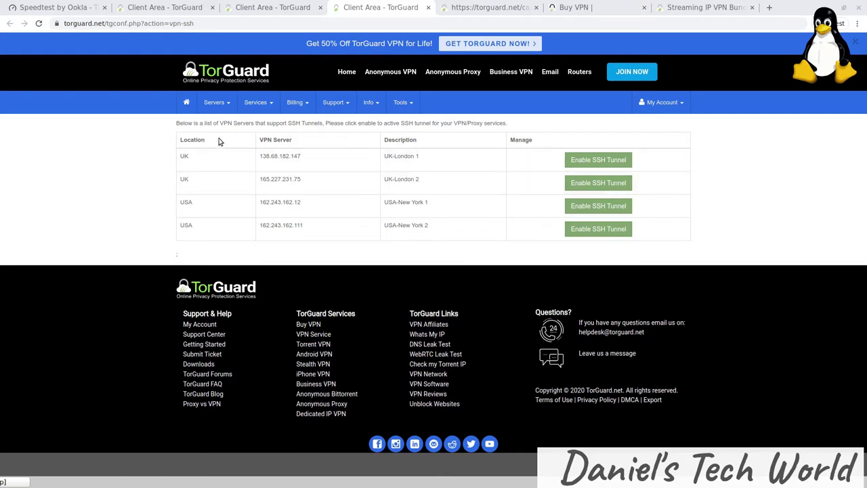
- Open the Servers navbar menu to reach the OpenVPN config generator
{"action": "left_click", "coordinate": [203, 102]}
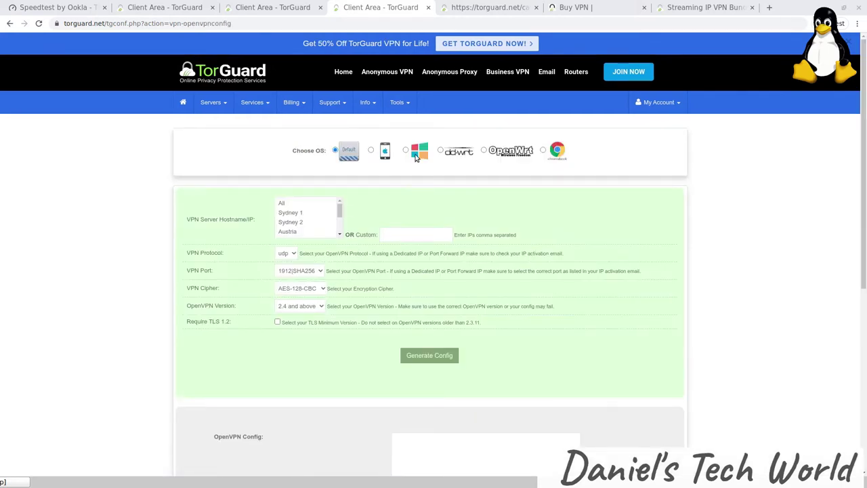
- Choose Greece as the server, keeping the udp protocol and port 1912|SHA256
{"action": "mouse_move", "coordinate": [406, 113]}
{"action": "scroll", "coordinate": [304, 216], "scroll_direction": "down", "scroll_amount": 2}
{"action": "scroll", "coordinate": [323, 226], "scroll_direction": "down", "scroll_amount": 5}
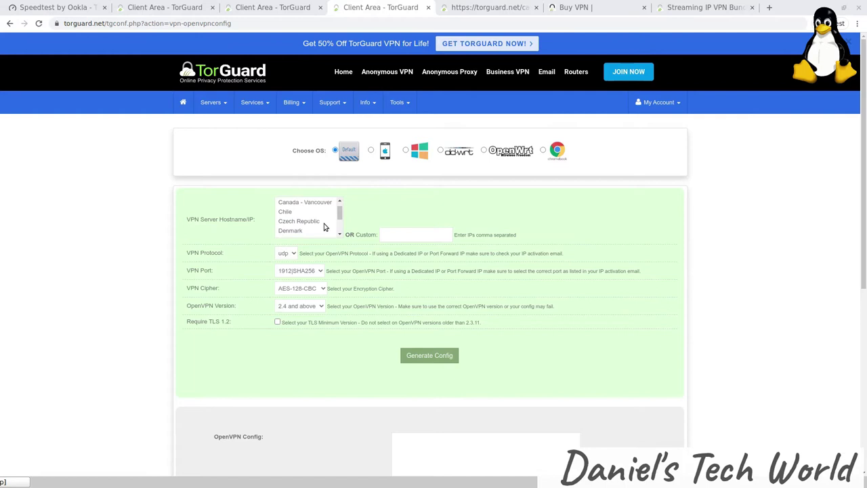
{"action": "left_click", "coordinate": [302, 221]}
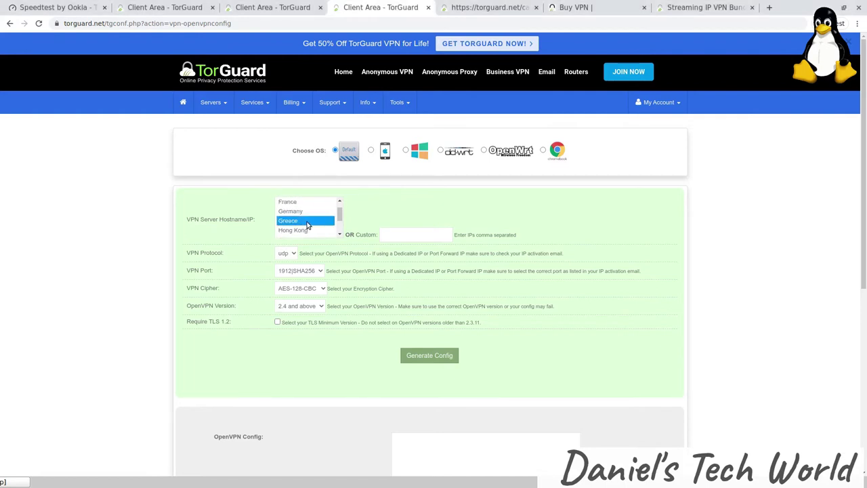
{"action": "scroll", "coordinate": [354, 215], "scroll_direction": "down", "scroll_amount": 2}
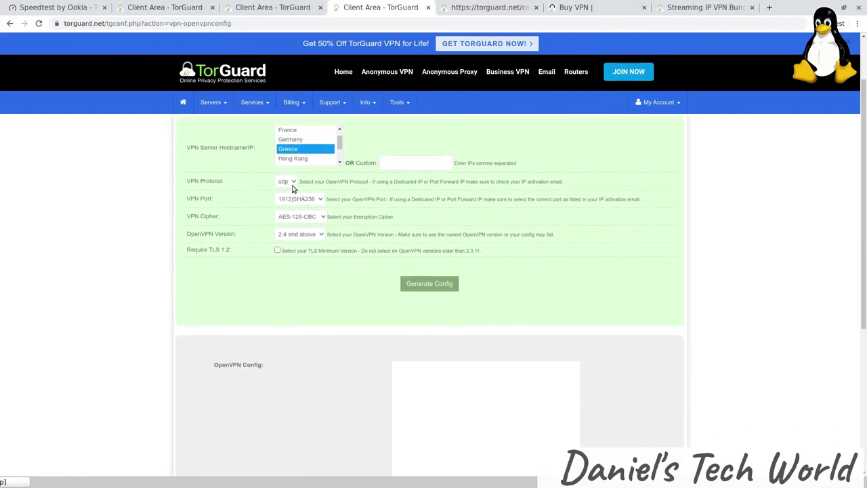
{"action": "left_click", "coordinate": [287, 181]}
{"action": "left_click", "coordinate": [194, 289]}
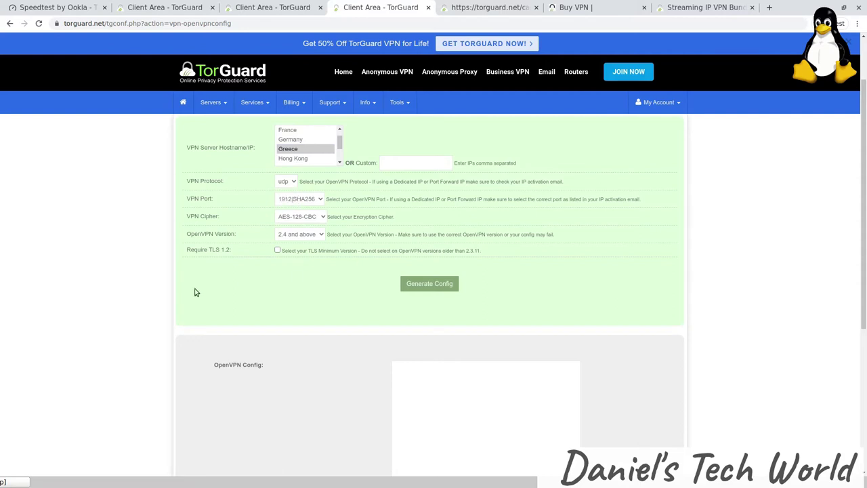
{"action": "left_click", "coordinate": [307, 201]}
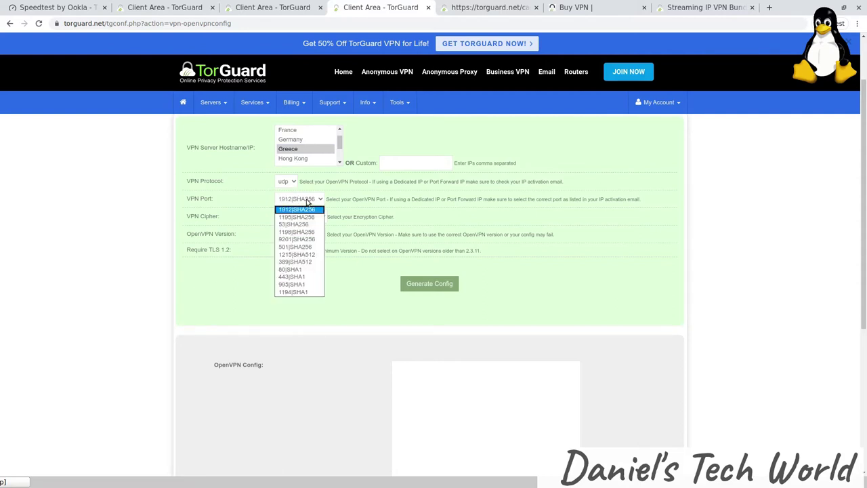
{"action": "left_click", "coordinate": [155, 221]}
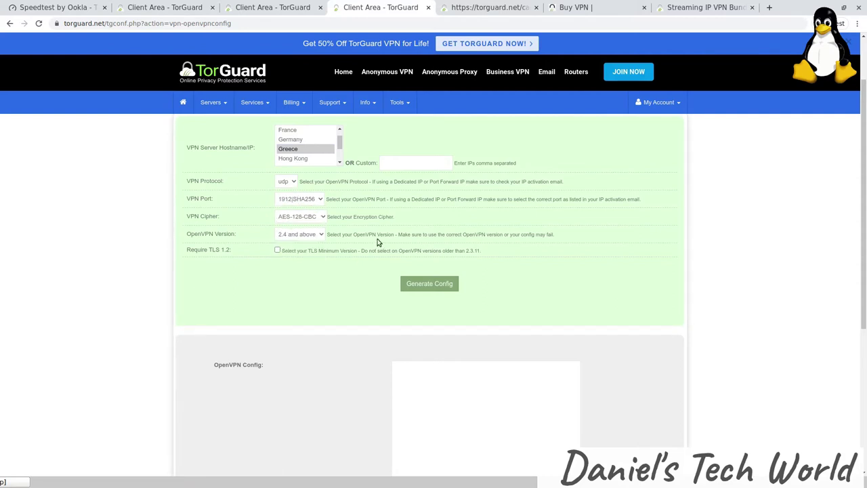
- Generate the OpenVPN config and download it as 12.ovpn
{"action": "scroll", "coordinate": [387, 232], "scroll_direction": "down", "scroll_amount": 1}
{"action": "scroll", "coordinate": [327, 202], "scroll_direction": "up", "scroll_amount": 1}
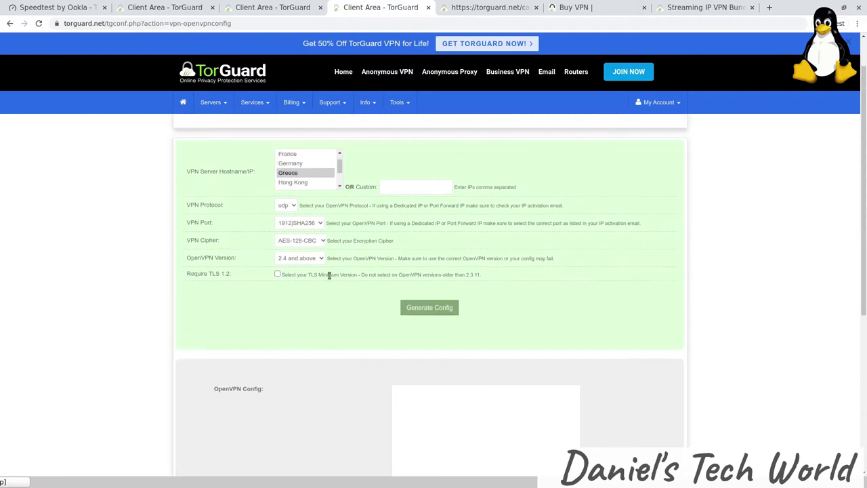
{"action": "scroll", "coordinate": [426, 312], "scroll_direction": "down", "scroll_amount": 2}
{"action": "left_click", "coordinate": [432, 241]}
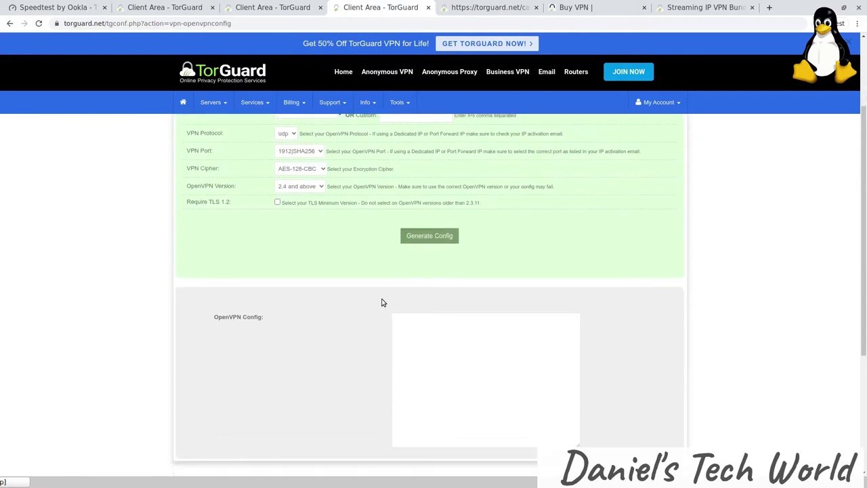
{"action": "scroll", "coordinate": [528, 321], "scroll_direction": "down", "scroll_amount": 5}
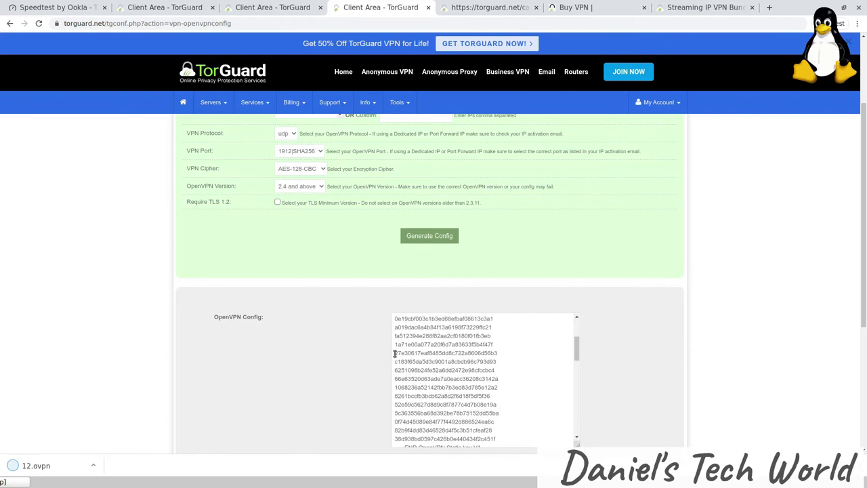
- Scroll up to review the generated Greece config page
{"action": "scroll", "coordinate": [396, 352], "scroll_direction": "up", "scroll_amount": 3}
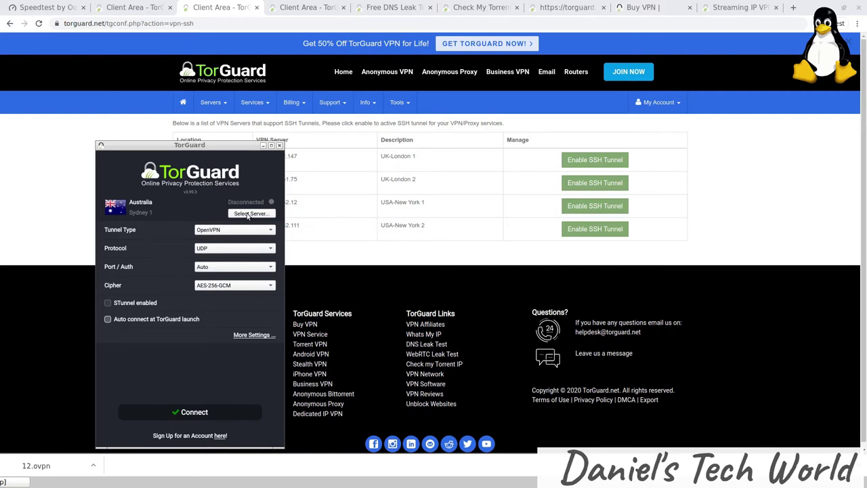
- Choose Ireland Dublin from the TorGuard server list
{"action": "left_click", "coordinate": [247, 216]}
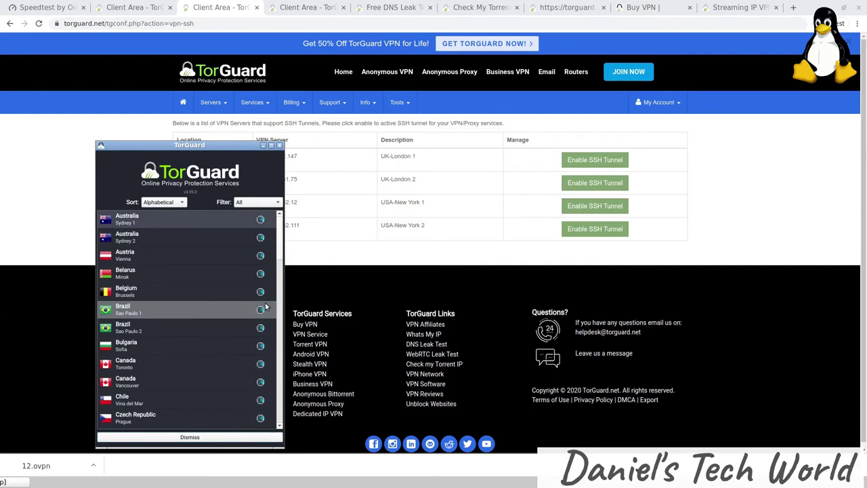
{"action": "scroll", "coordinate": [264, 307], "scroll_direction": "down", "scroll_amount": 2}
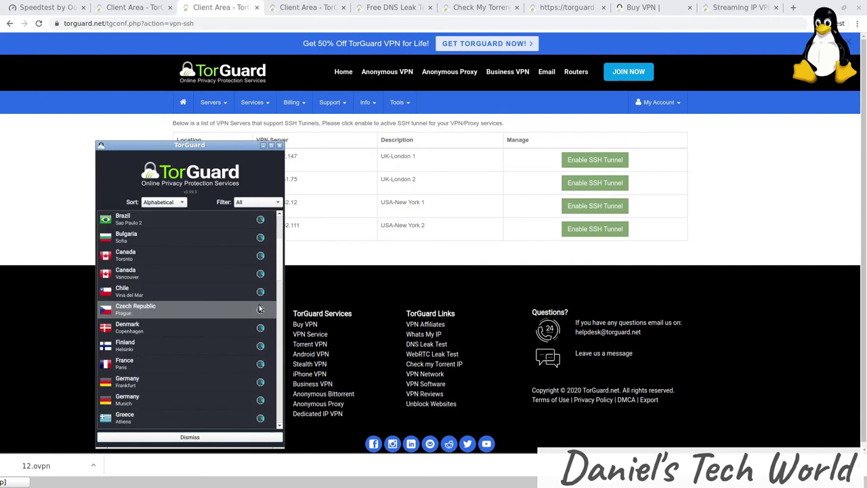
{"action": "scroll", "coordinate": [259, 309], "scroll_direction": "down", "scroll_amount": 1}
{"action": "scroll", "coordinate": [260, 308], "scroll_direction": "down", "scroll_amount": 1}
{"action": "scroll", "coordinate": [261, 305], "scroll_direction": "down", "scroll_amount": 1}
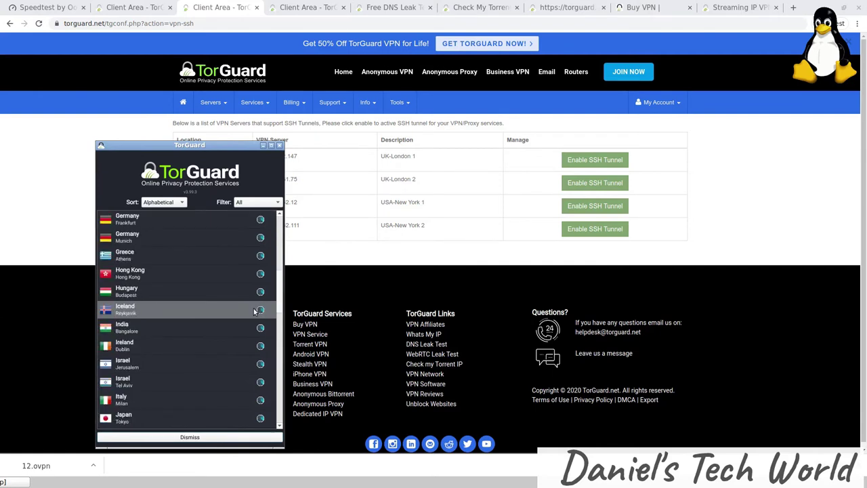
{"action": "left_click", "coordinate": [263, 347]}
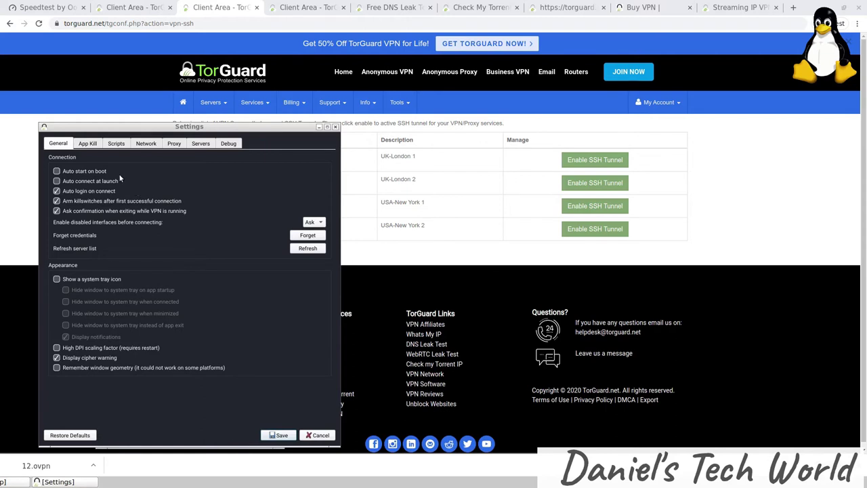
- Show the App Kill settings, whose list of applications to terminate is empty
{"action": "left_click", "coordinate": [88, 145]}
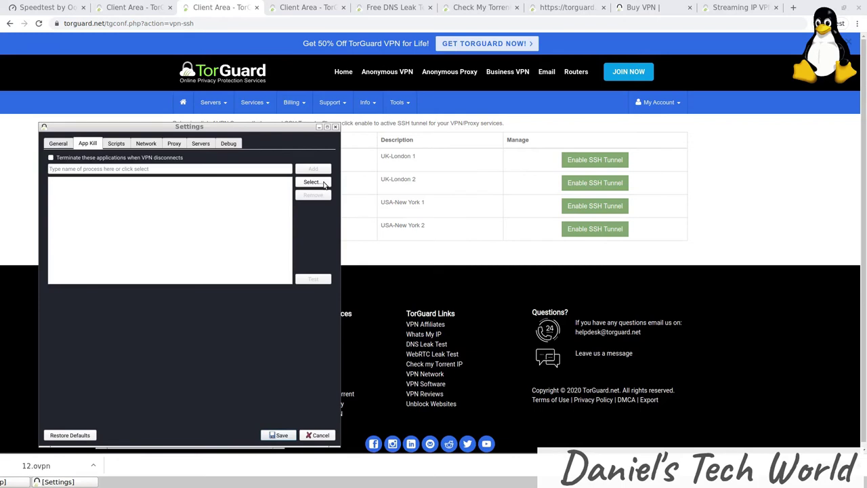
- Add the running flameshot process to the App Kill list
{"action": "left_click", "coordinate": [324, 184]}
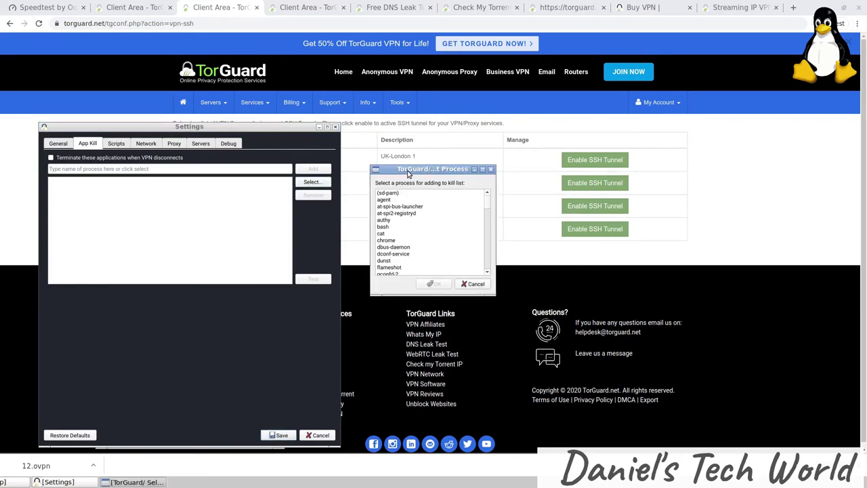
{"action": "left_click_drag", "start_coordinate": [408, 173], "coordinate": [198, 178]}
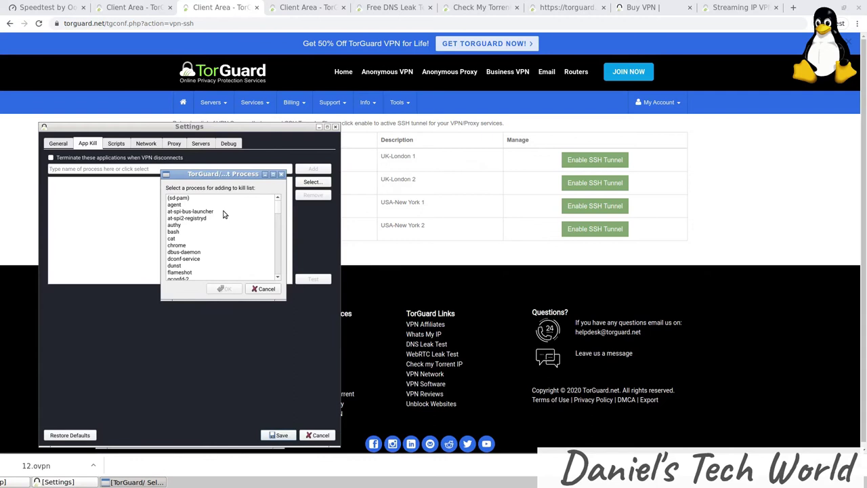
{"action": "left_click", "coordinate": [188, 273]}
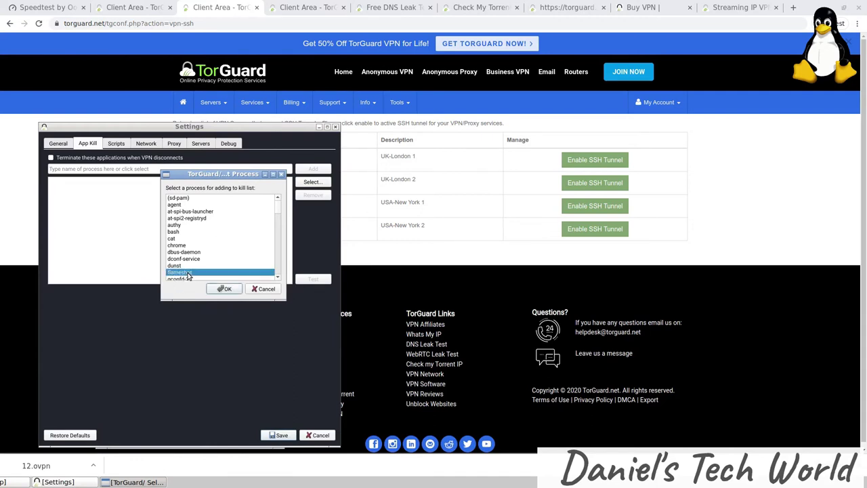
{"action": "left_click", "coordinate": [226, 289]}
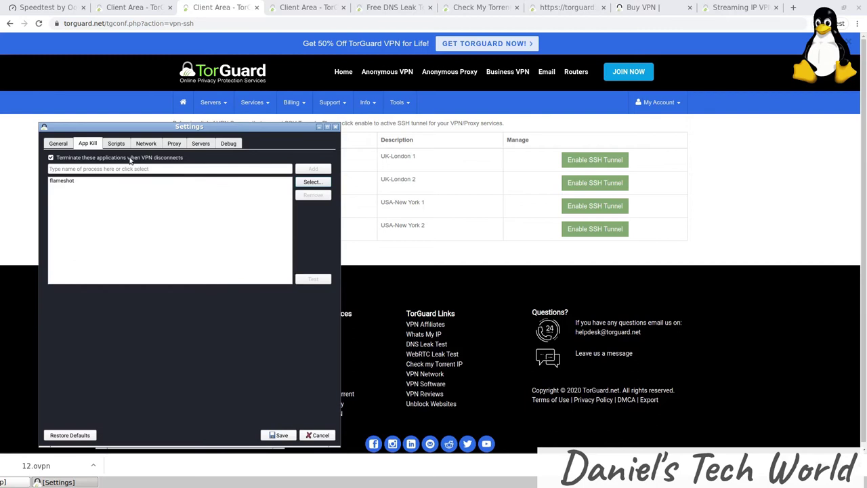
- Switch to the Scripts tab and enable Execute scripts, leaving the script fields empty
{"action": "key", "text": "ctrl+Tab"}
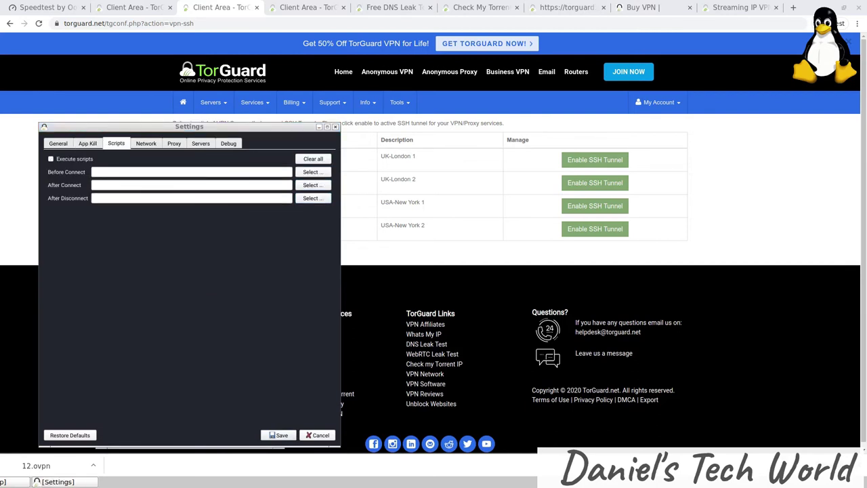
{"action": "left_click", "coordinate": [52, 160]}
- In Network settings, use OpenDNS while connecting and keep Pushed DNS once connected
{"action": "left_click", "coordinate": [146, 143]}
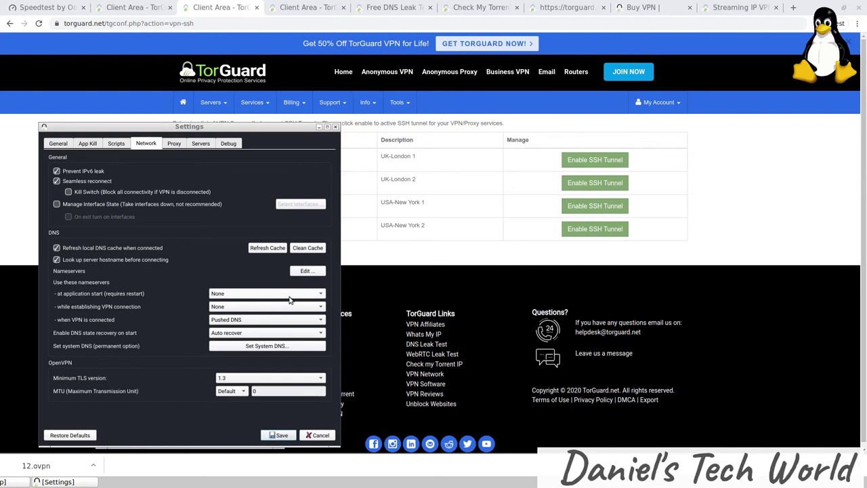
{"action": "left_click", "coordinate": [238, 309]}
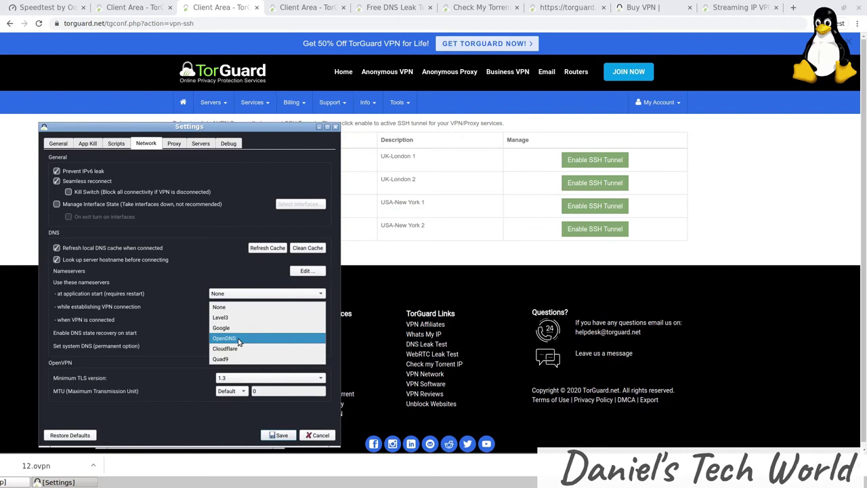
{"action": "left_click", "coordinate": [238, 342]}
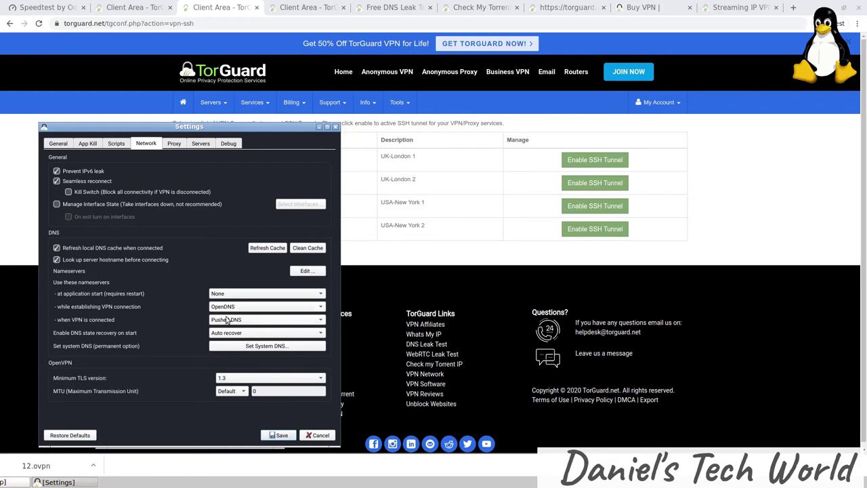
{"action": "left_click", "coordinate": [228, 319]}
{"action": "left_click", "coordinate": [168, 346]}
- Close Settings with Escape and connect to the Dublin, Ireland server
{"action": "key", "text": "Escape"}
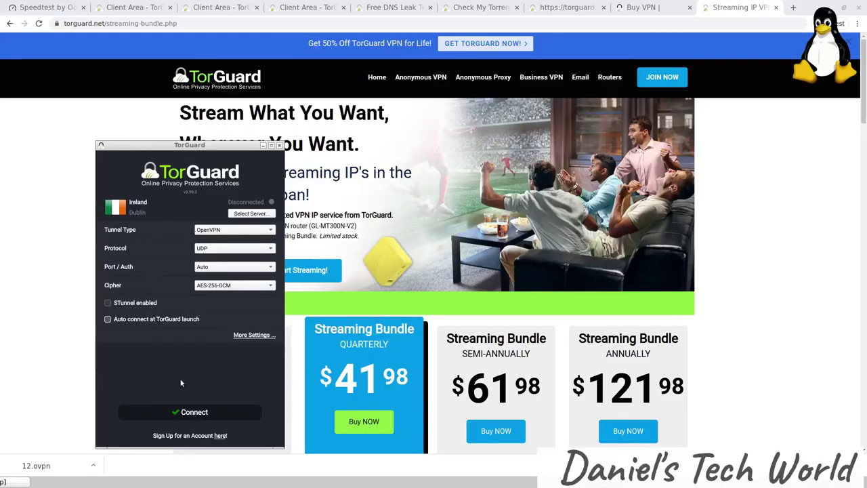
{"action": "left_click", "coordinate": [193, 413]}
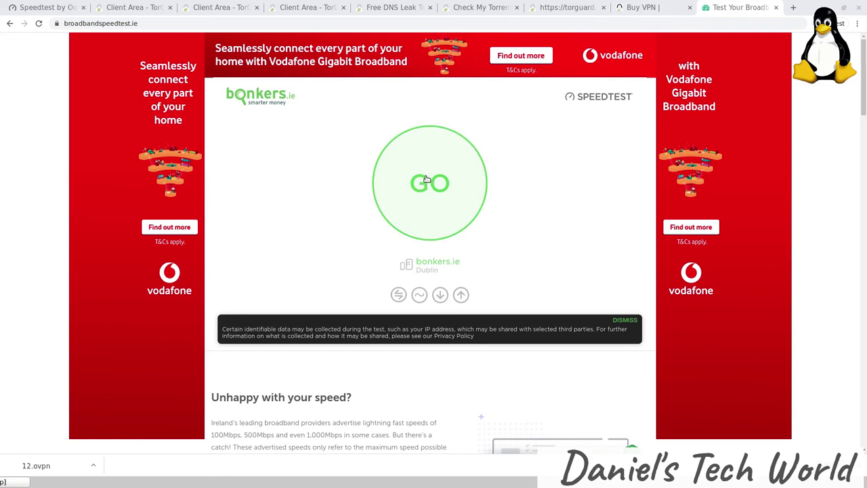
- Run the broadbandspeedtest.ie test over the VPN and return to its results
{"action": "left_click", "coordinate": [428, 180]}
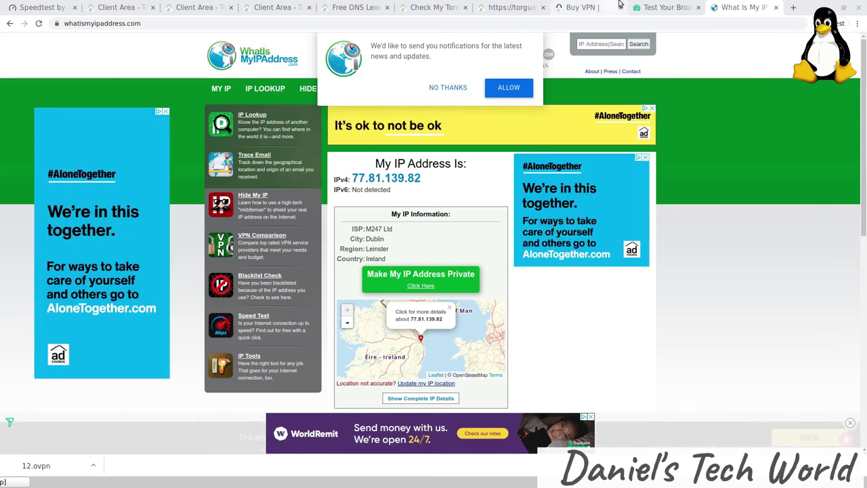
{"action": "left_click", "coordinate": [637, 6]}
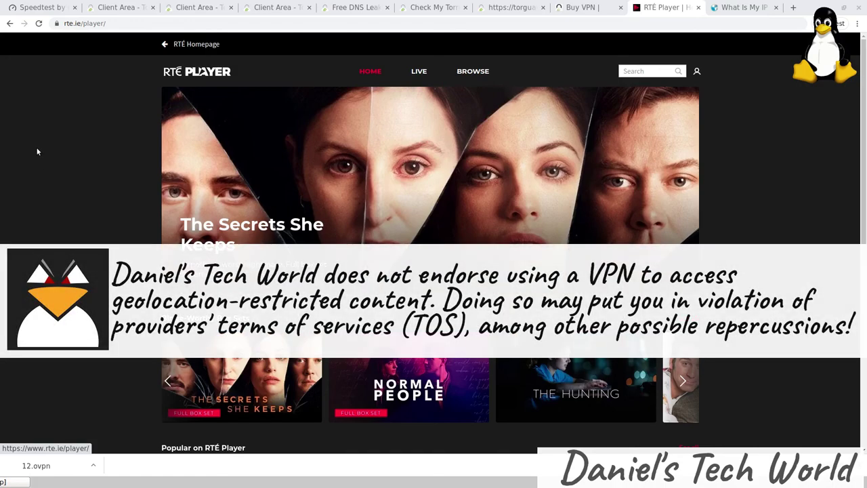
{"action": "scroll", "coordinate": [38, 151], "scroll_direction": "down", "scroll_amount": 6}
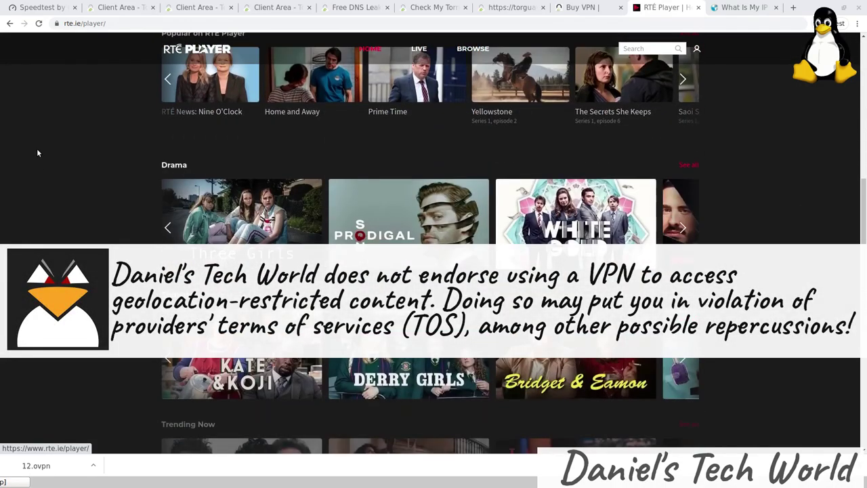
{"action": "scroll", "coordinate": [53, 175], "scroll_direction": "down", "scroll_amount": 4}
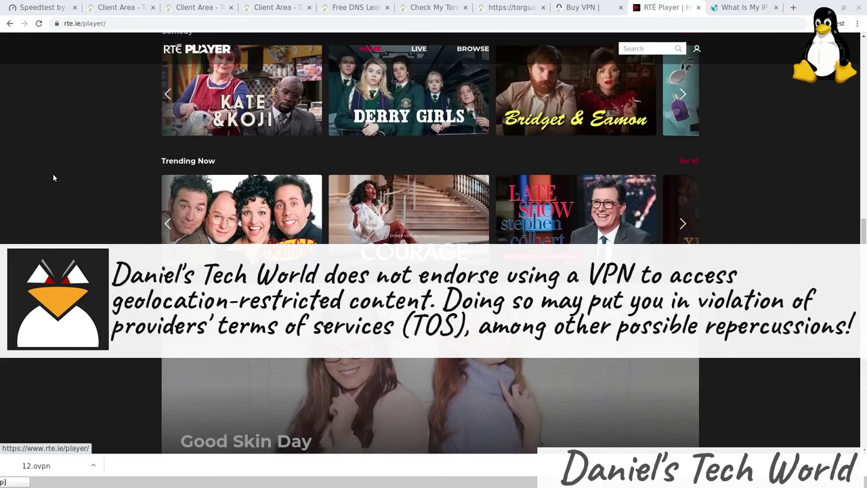
{"action": "scroll", "coordinate": [53, 178], "scroll_direction": "up", "scroll_amount": 10}
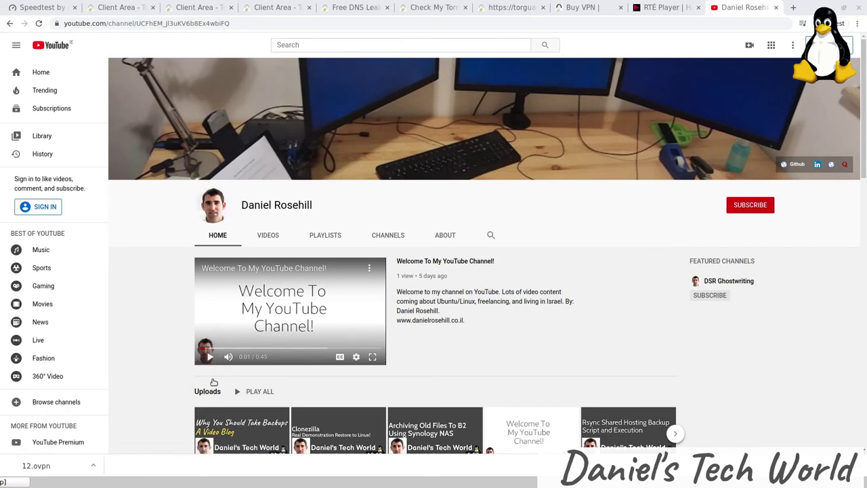
- Play the Welcome To My YouTube Channel video and pause it around 0:14
{"action": "left_click", "coordinate": [220, 357]}
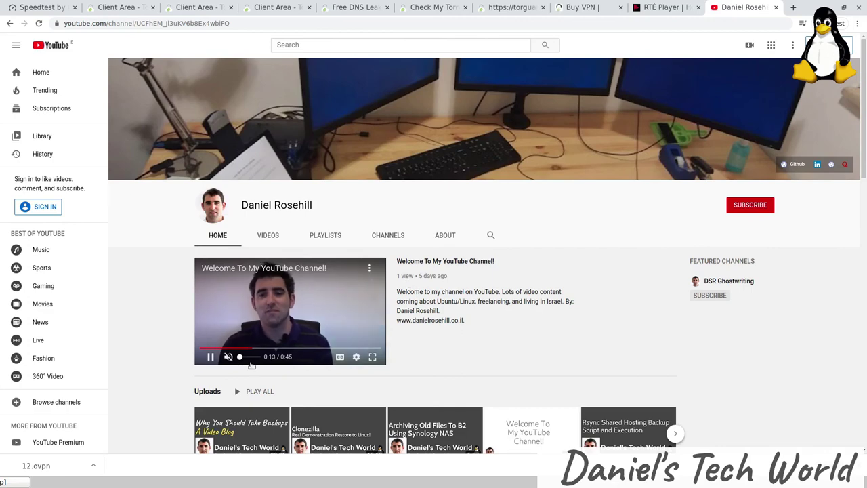
{"action": "left_click", "coordinate": [211, 357]}
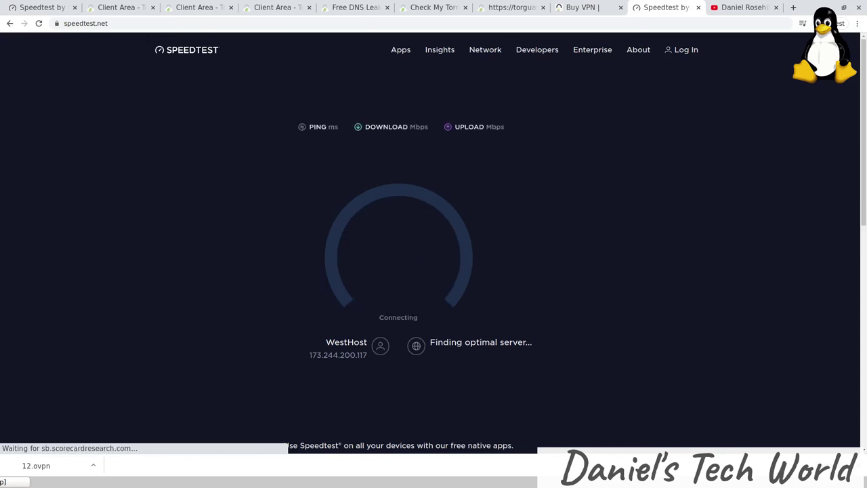
- Zoom Speedtest to 150% and view results: 333 ms ping, 62.11 down, 1.99 up Mbps
{"action": "key", "text": "ctrl+plus"}
{"action": "key", "text": "ctrl+plus"}
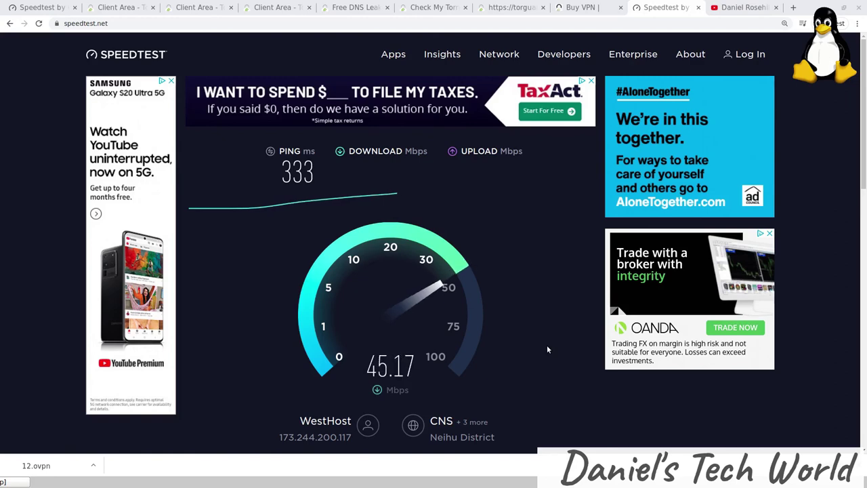
{"action": "scroll", "coordinate": [548, 351], "scroll_direction": "down", "scroll_amount": 1}
{"action": "key", "text": "ctrl+plus"}
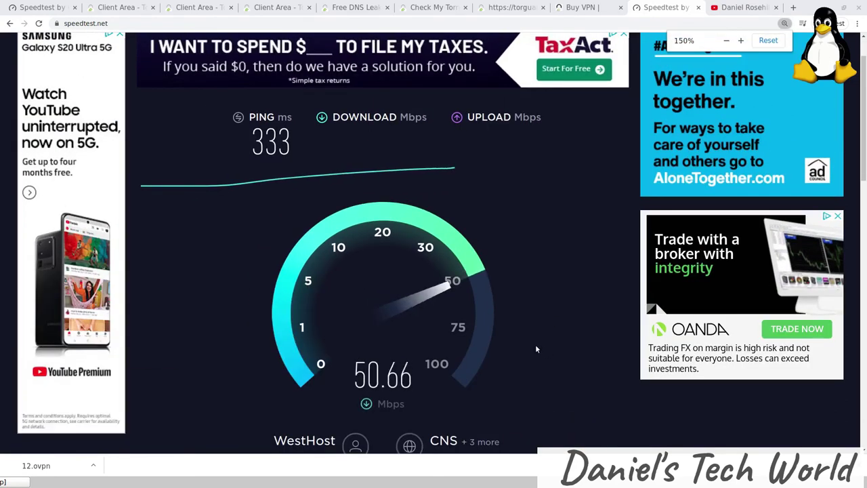
{"action": "scroll", "coordinate": [528, 344], "scroll_direction": "down", "scroll_amount": 2}
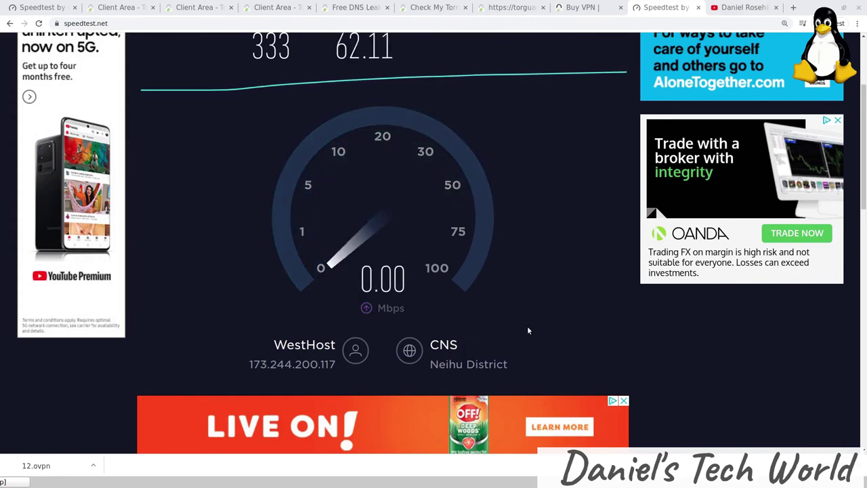
{"action": "scroll", "coordinate": [526, 311], "scroll_direction": "up", "scroll_amount": 1}
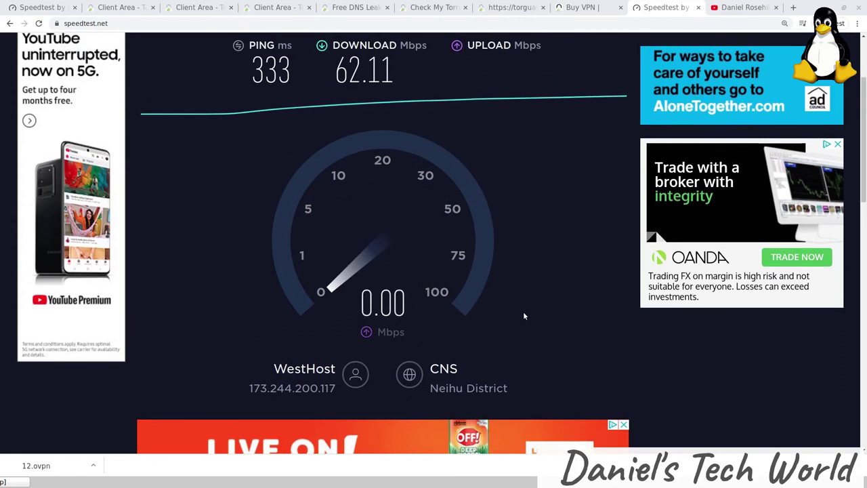
{"action": "scroll", "coordinate": [522, 317], "scroll_direction": "up", "scroll_amount": 2}
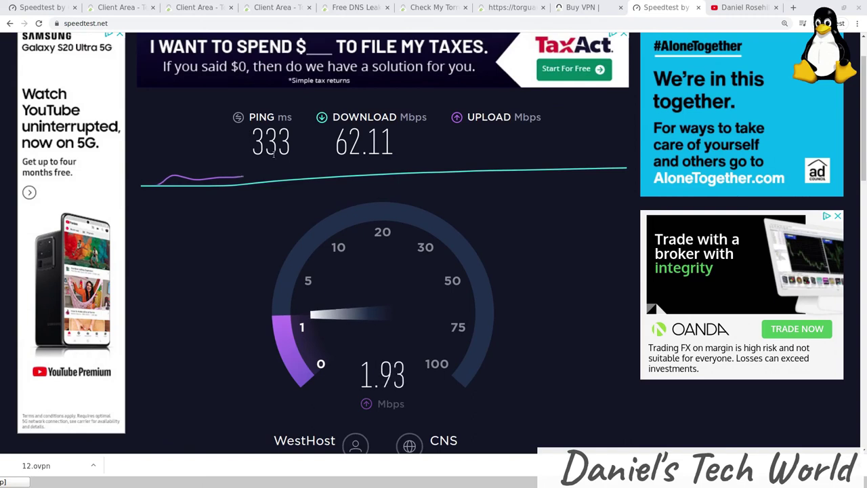
{"action": "scroll", "coordinate": [271, 167], "scroll_direction": "down", "scroll_amount": 1}
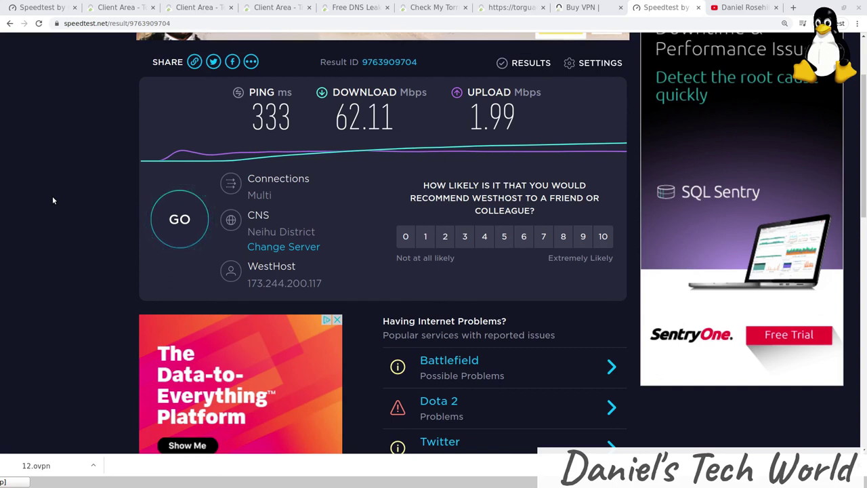
{"action": "scroll", "coordinate": [309, 206], "scroll_direction": "up", "scroll_amount": 3}
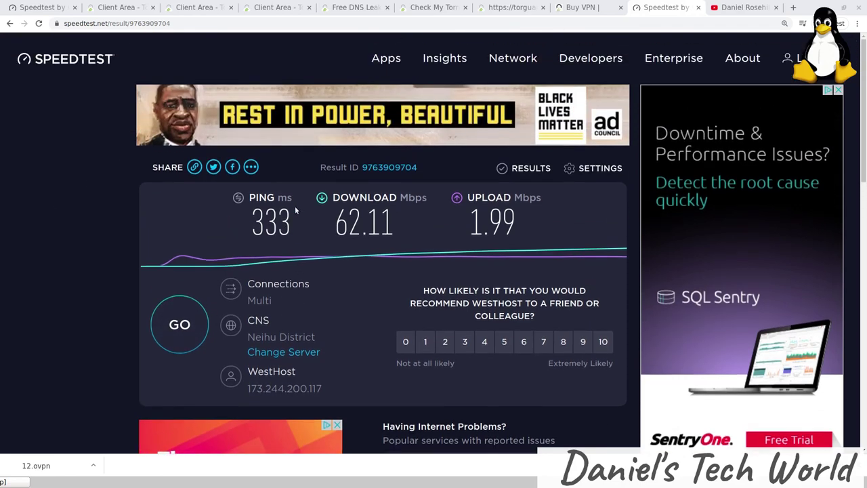